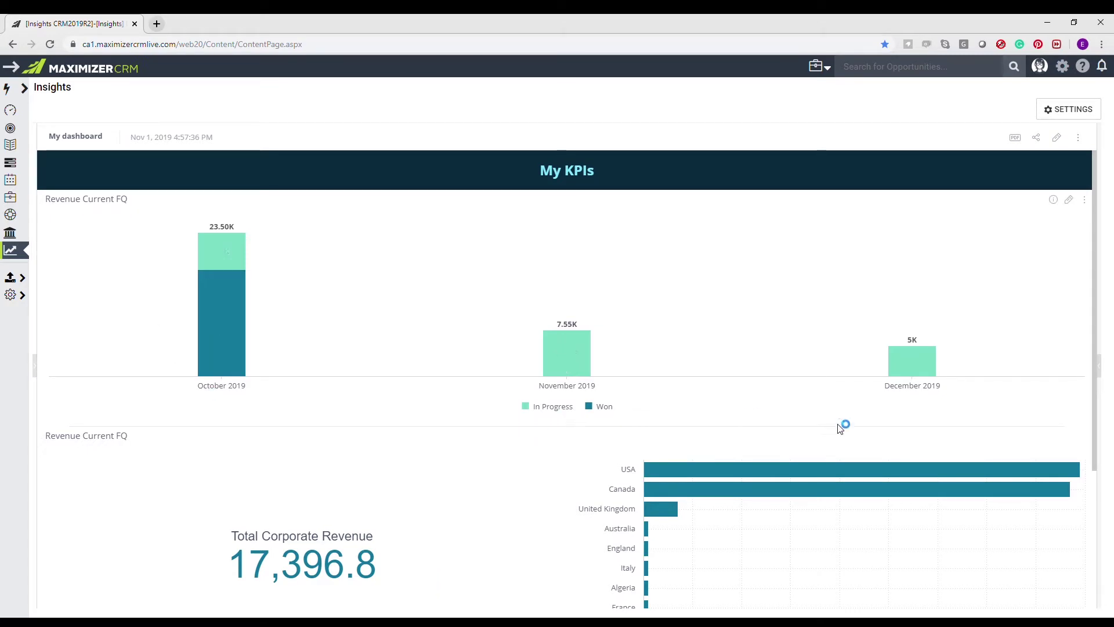
- Start a new widget on the My KPIs dashboard and open its advanced configuration
mouse_move(220, 329)
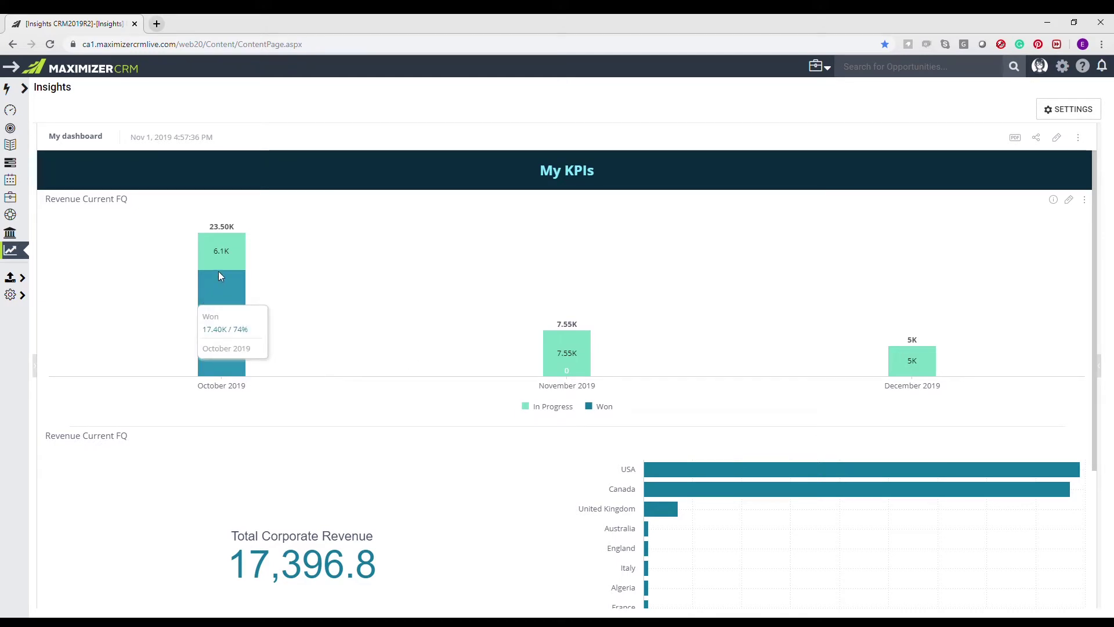
mouse_move(218, 268)
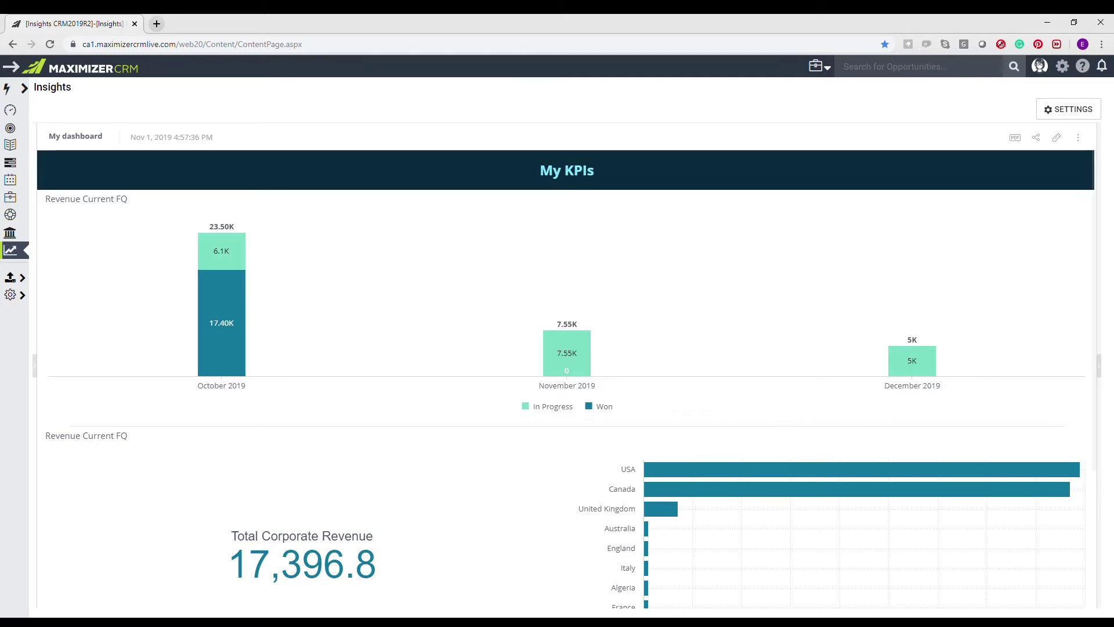
click(1056, 139)
click(934, 140)
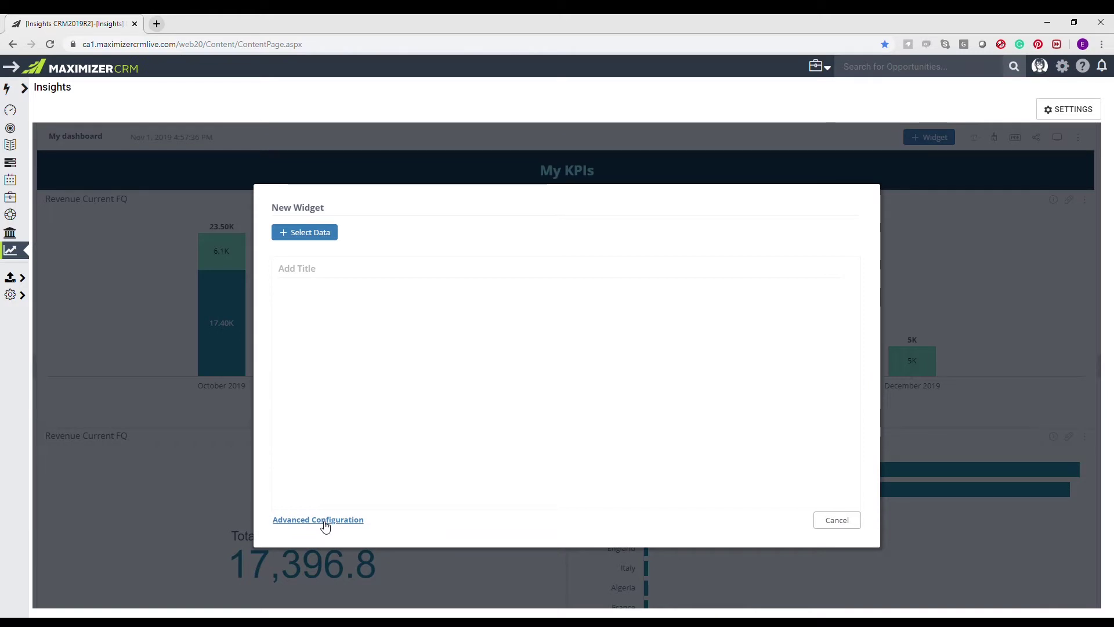
click(325, 522)
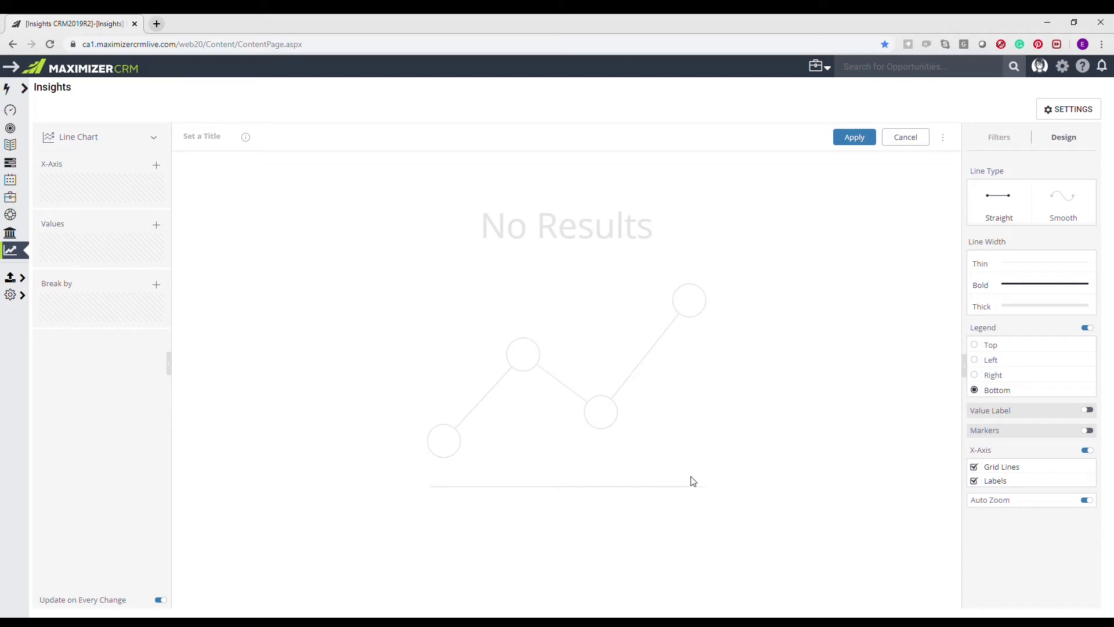
- Change the new widget's chart type to Column Chart
click(1004, 147)
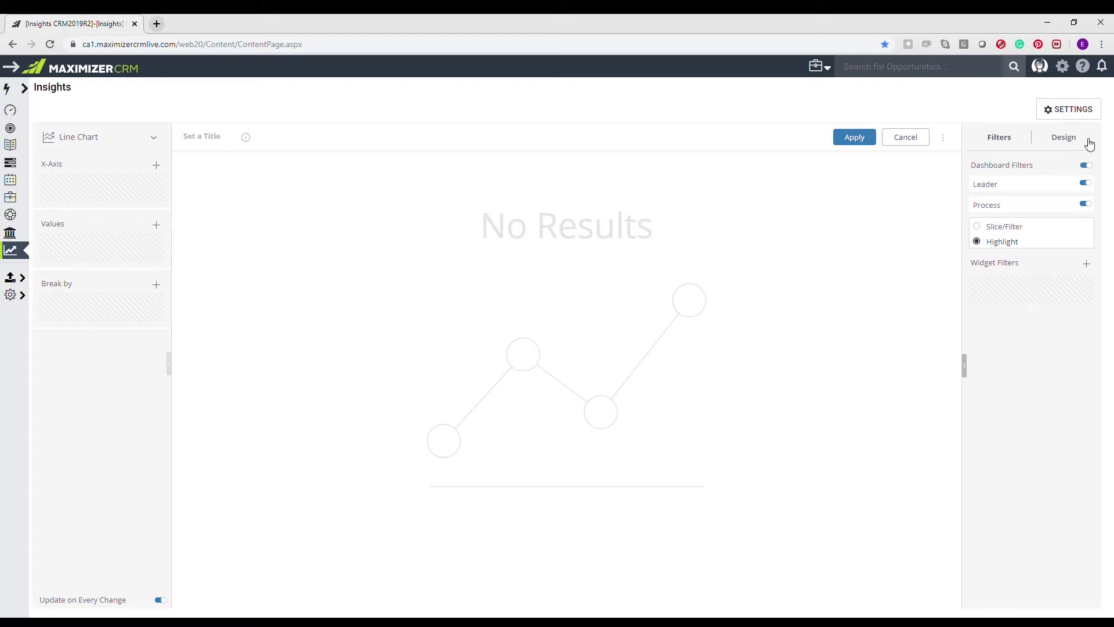
click(156, 139)
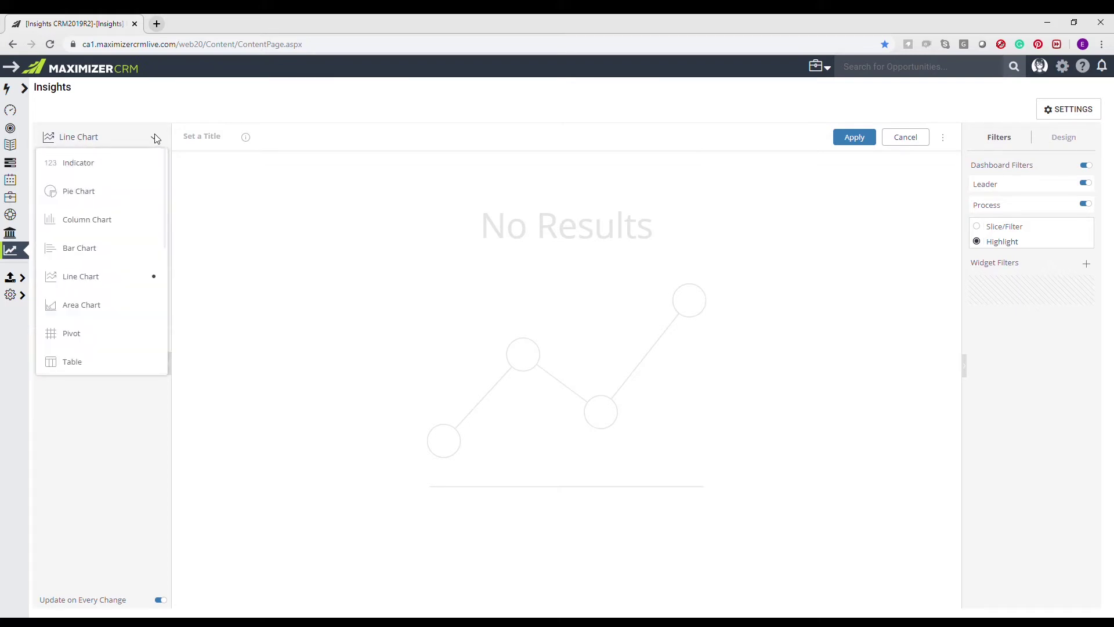
click(102, 223)
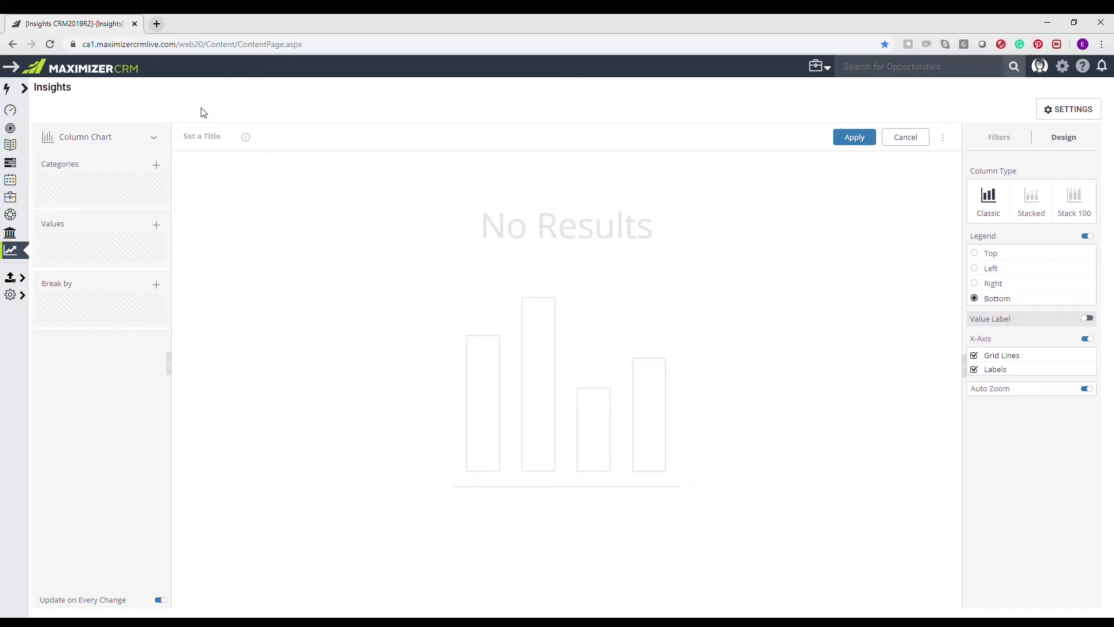
- Add the Opportunities Close Date field, grouped by months, as the chart's category
click(156, 165)
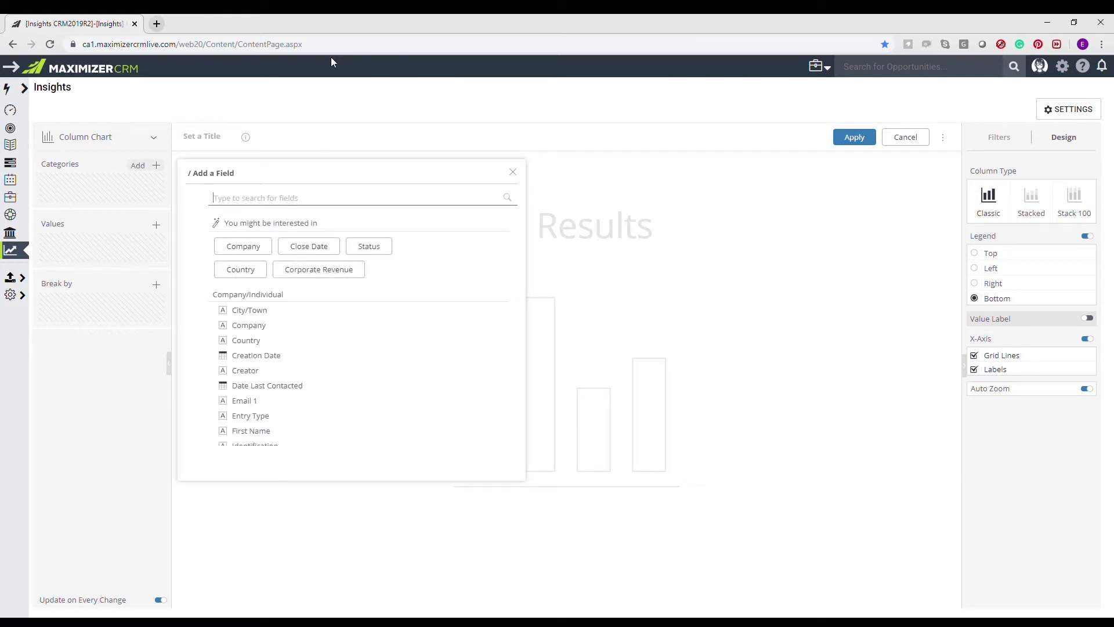
text(close)
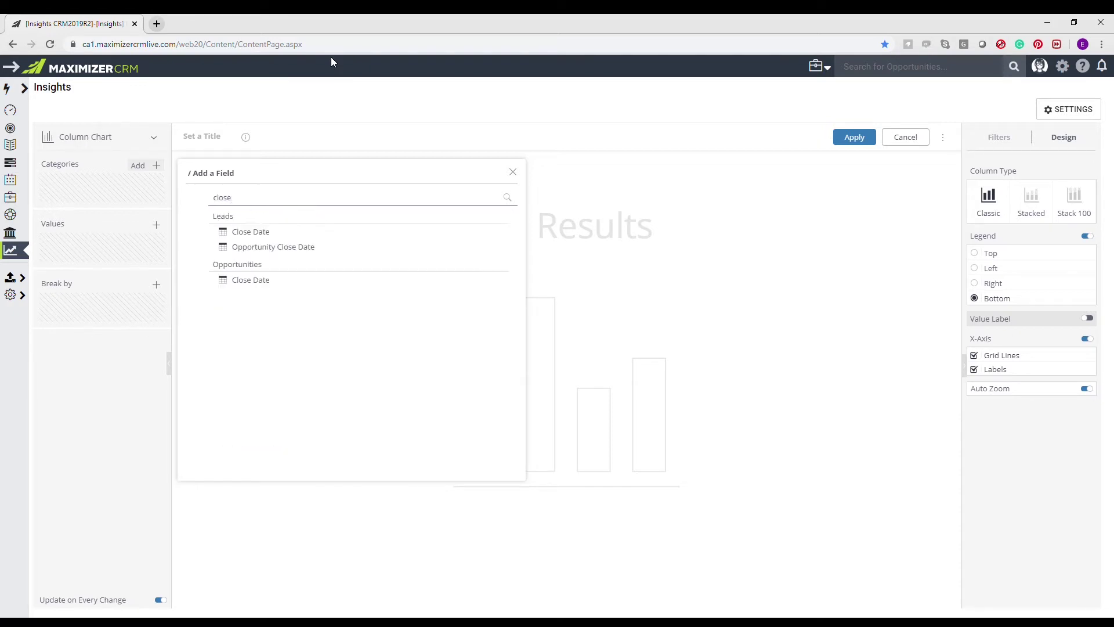
click(491, 280)
click(524, 316)
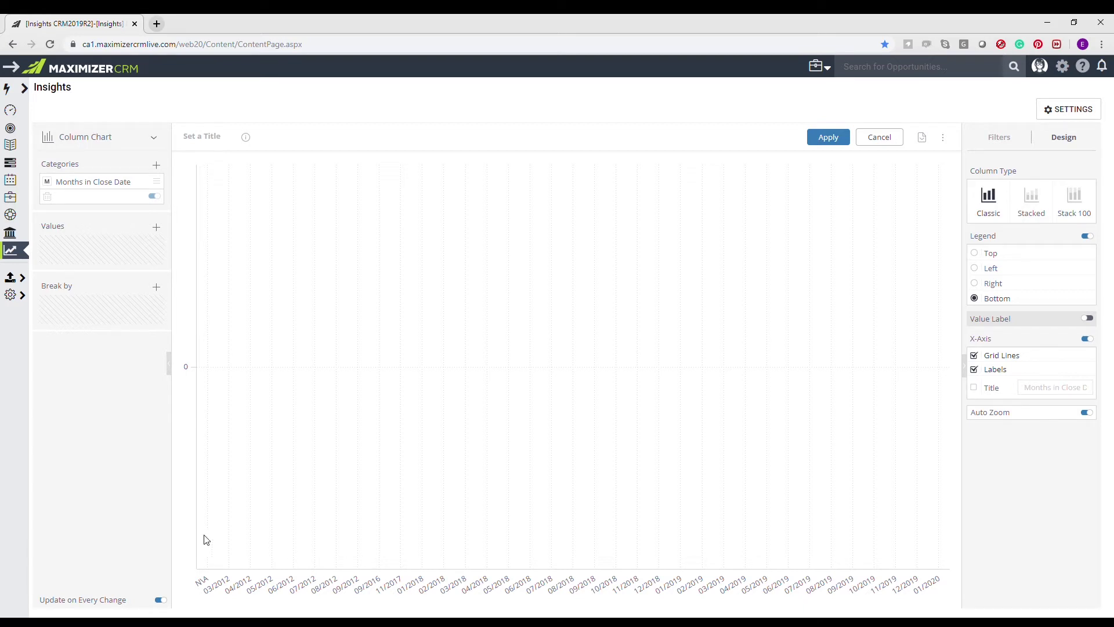
- Add the total of the Opportunities Corporate Revenue field as the chart's value
click(159, 230)
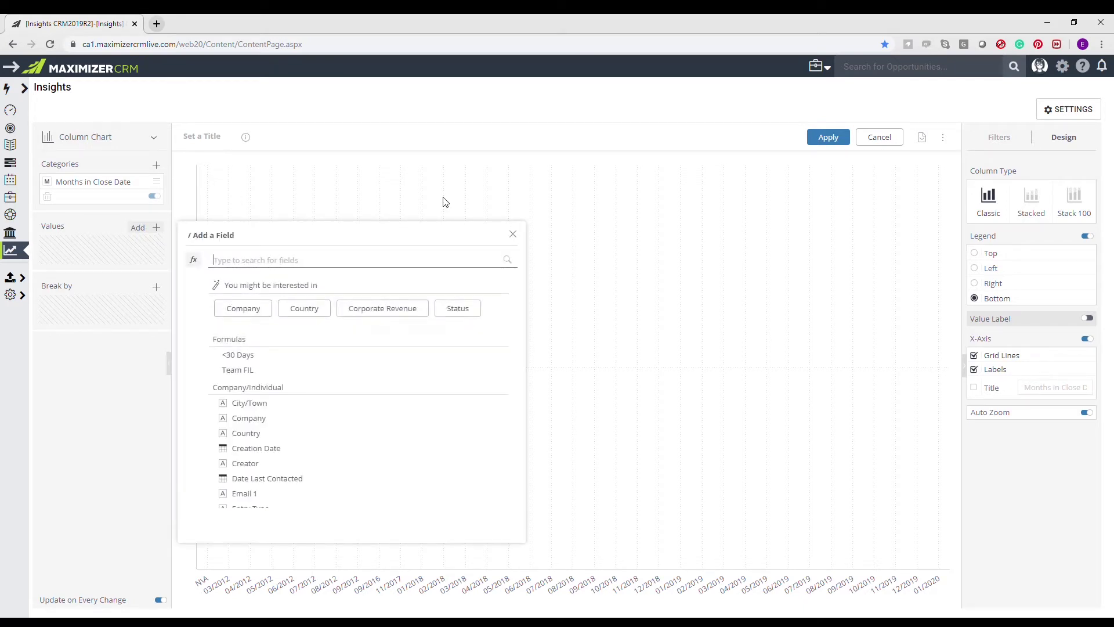
text(reve)
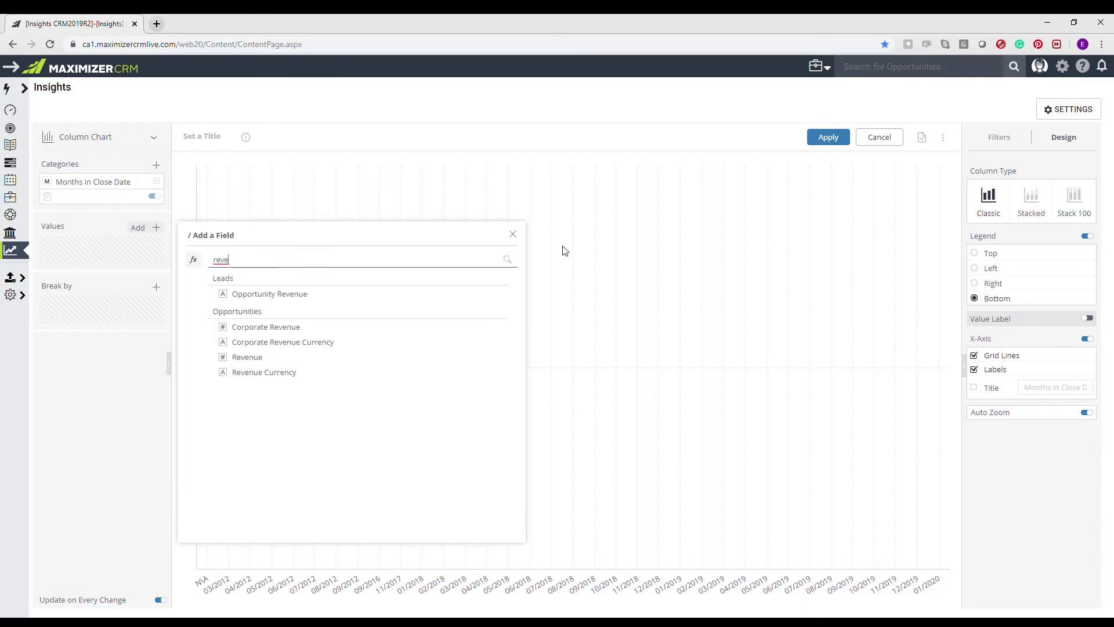
click(352, 322)
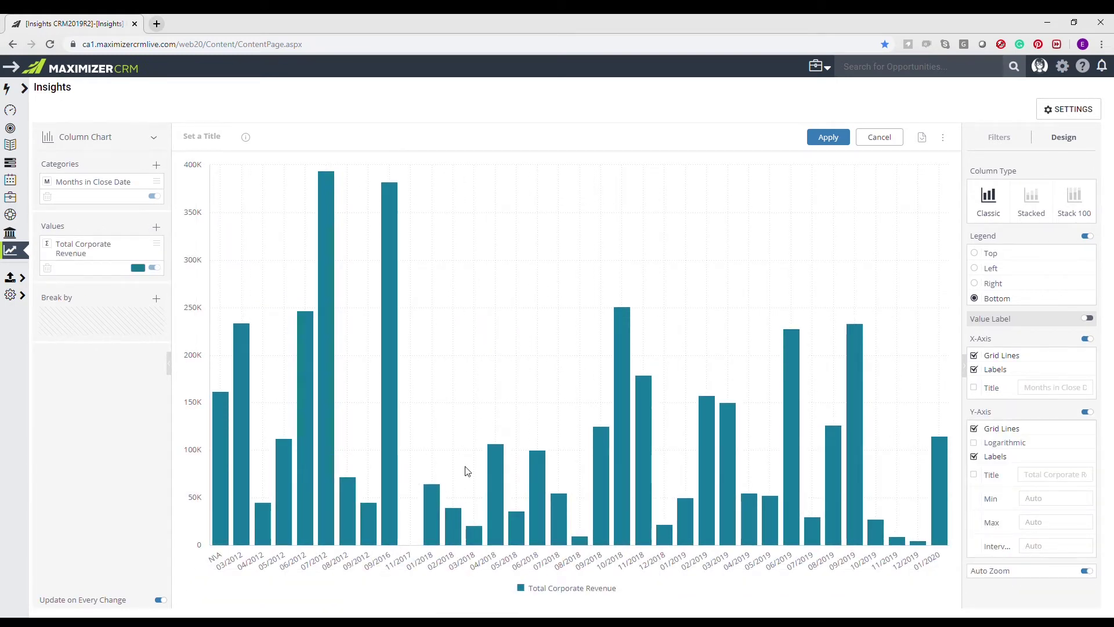
mouse_move(246, 527)
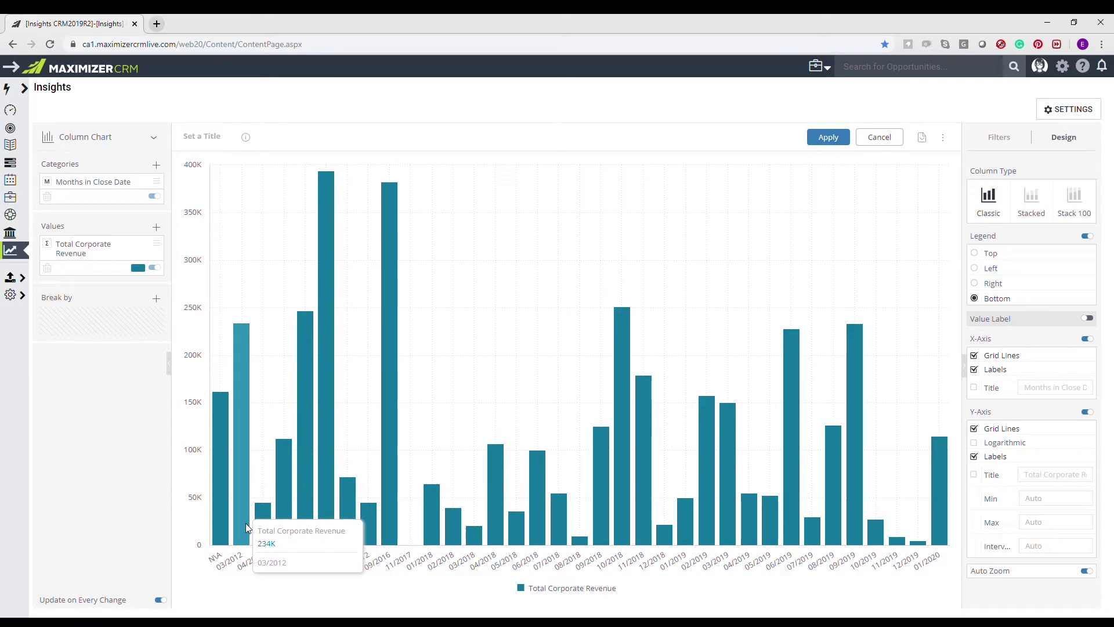
- Break the revenue columns down by the Opportunities Status field
click(156, 298)
text(status)
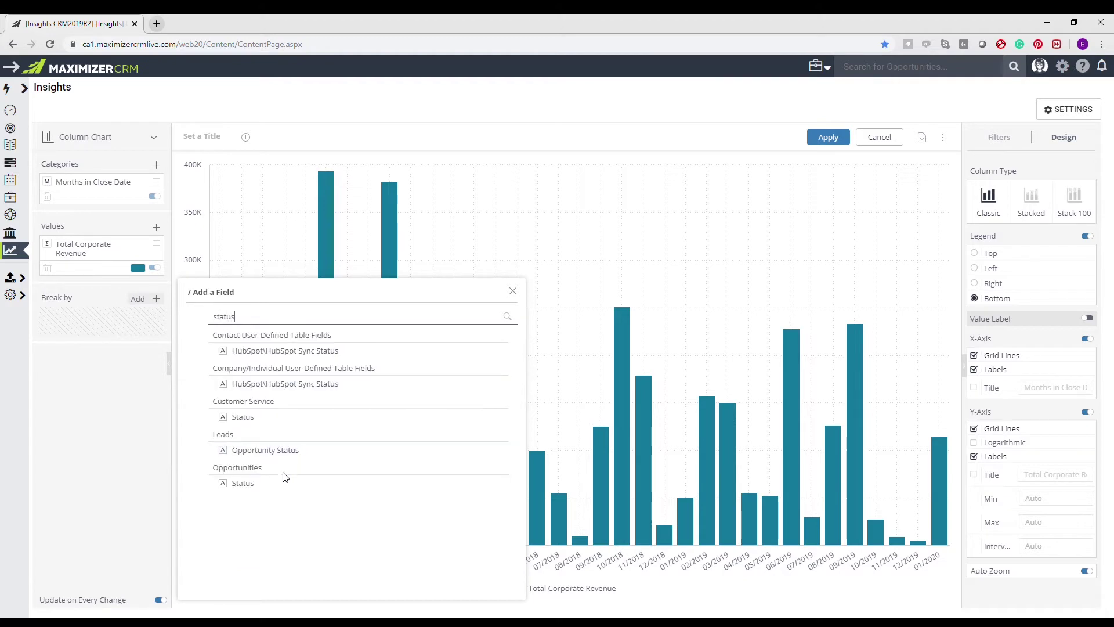
click(252, 486)
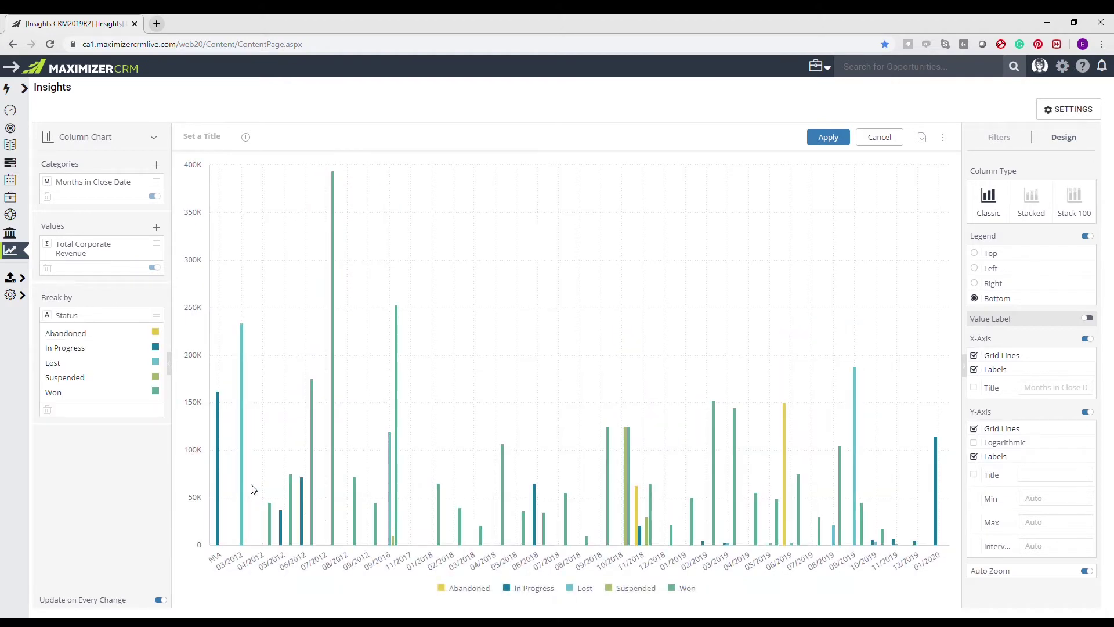
mouse_move(242, 502)
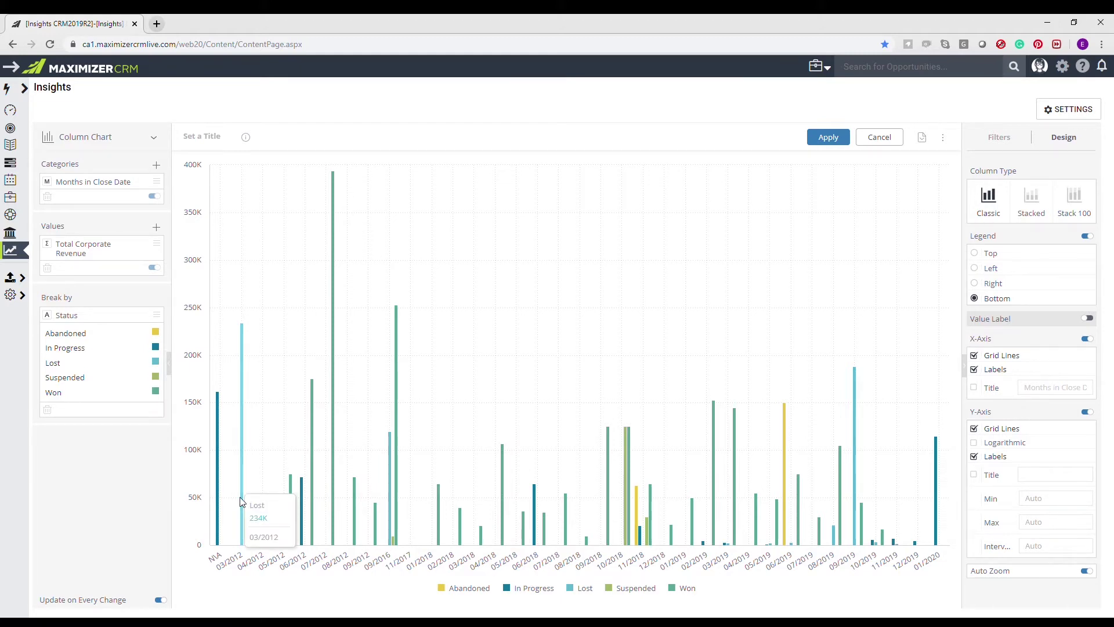
- Filter Months in Close Date by time frame, using Quarters set to This Quarter
click(1015, 145)
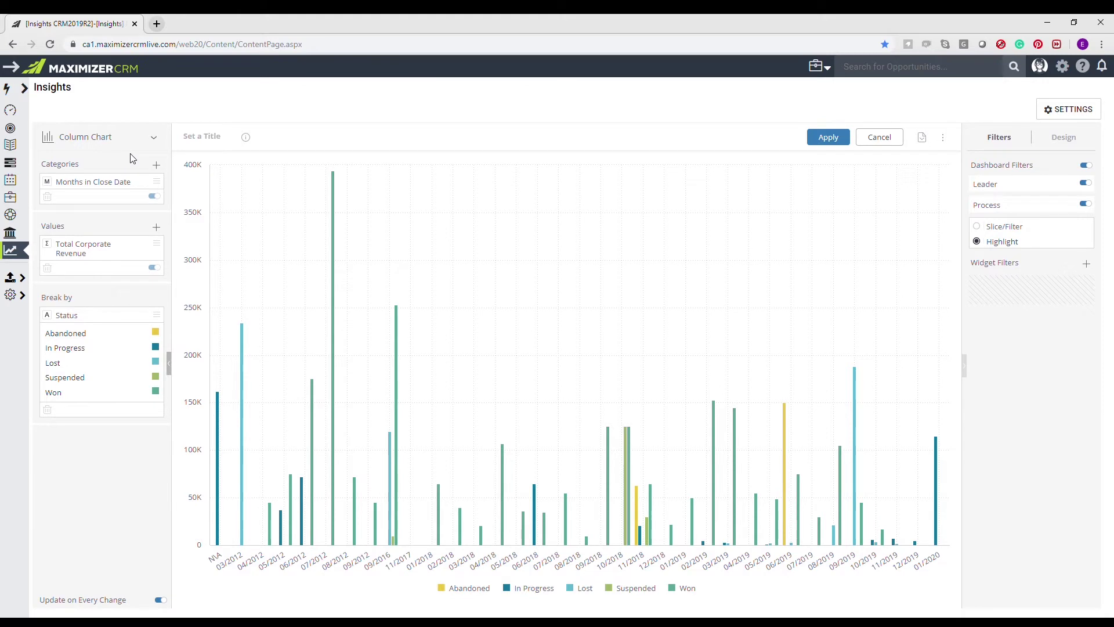
click(145, 182)
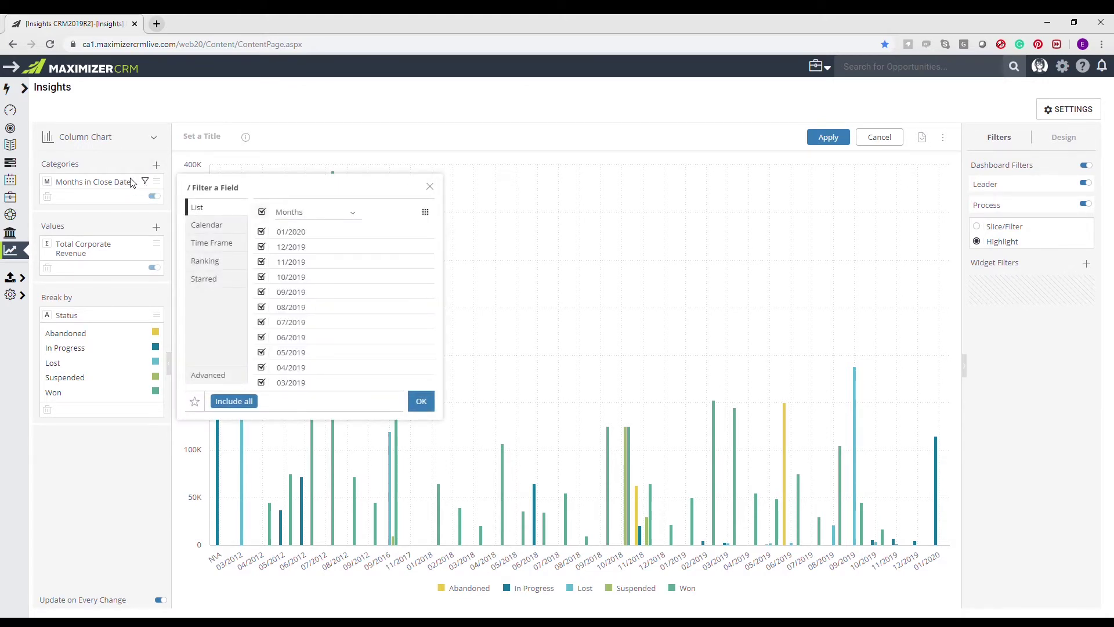
click(215, 241)
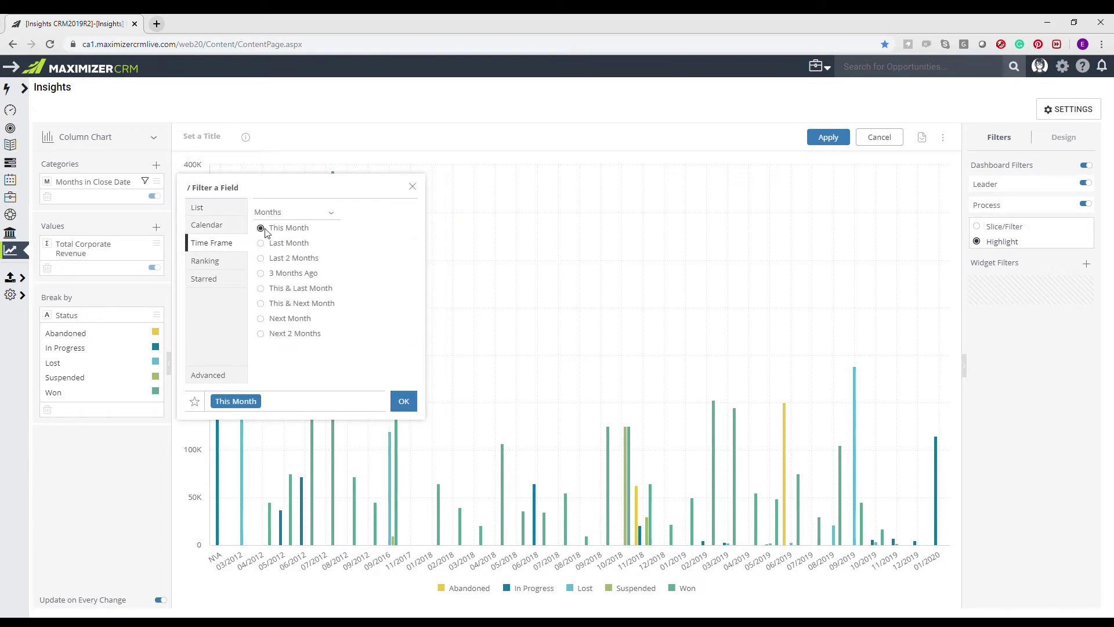
click(330, 212)
click(306, 244)
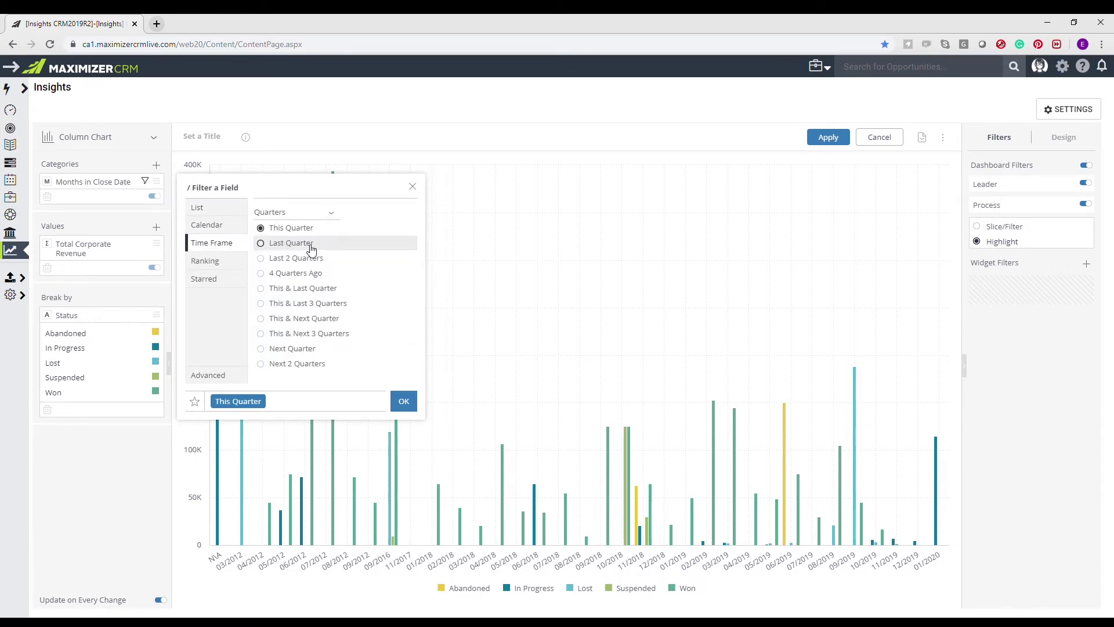
click(404, 401)
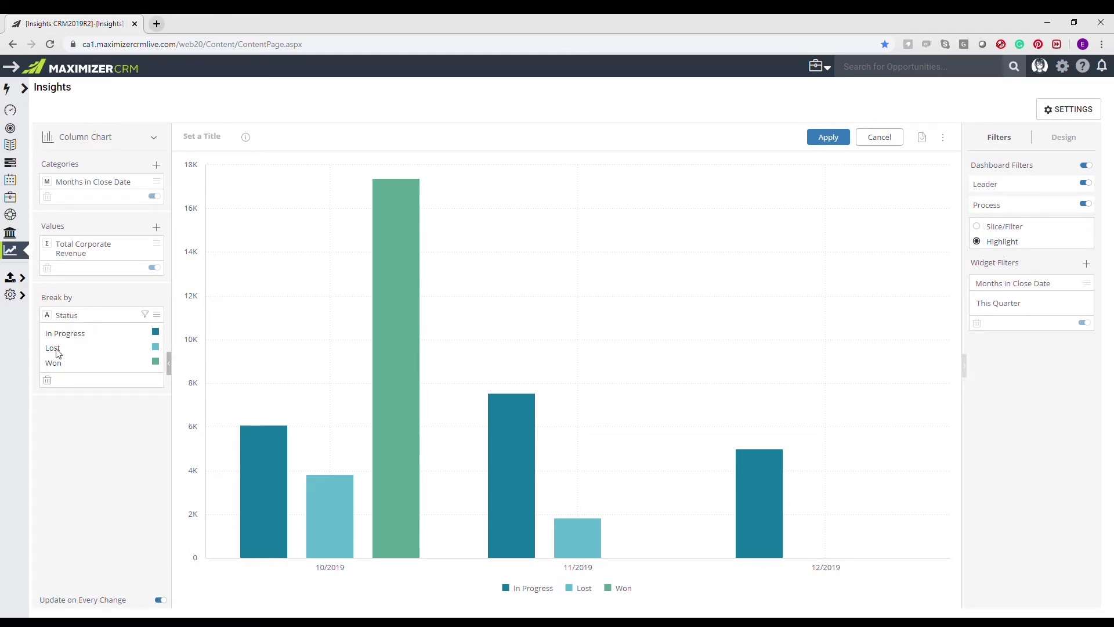
- Filter the Status field to include only In Progress and Won, and collapse its widget filter
click(145, 314)
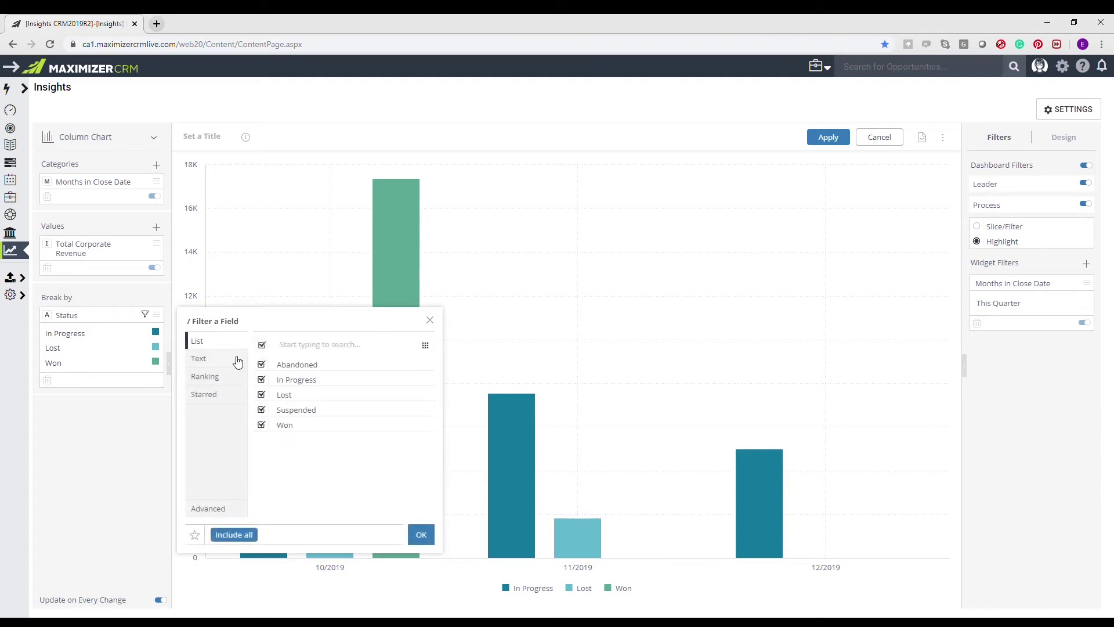
click(262, 344)
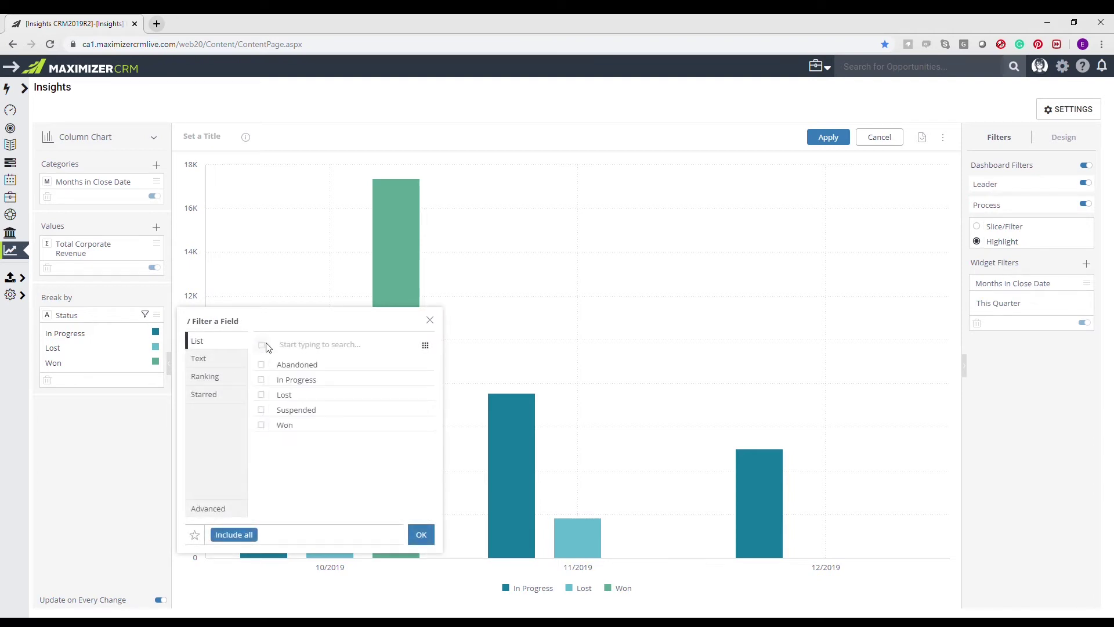
click(261, 380)
click(261, 425)
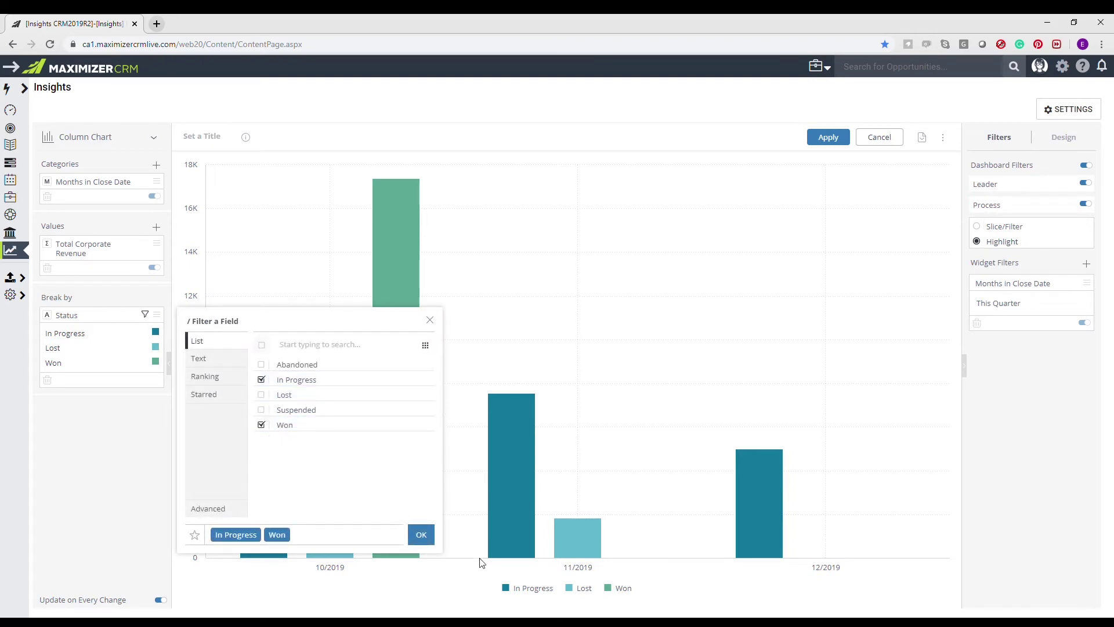
click(421, 535)
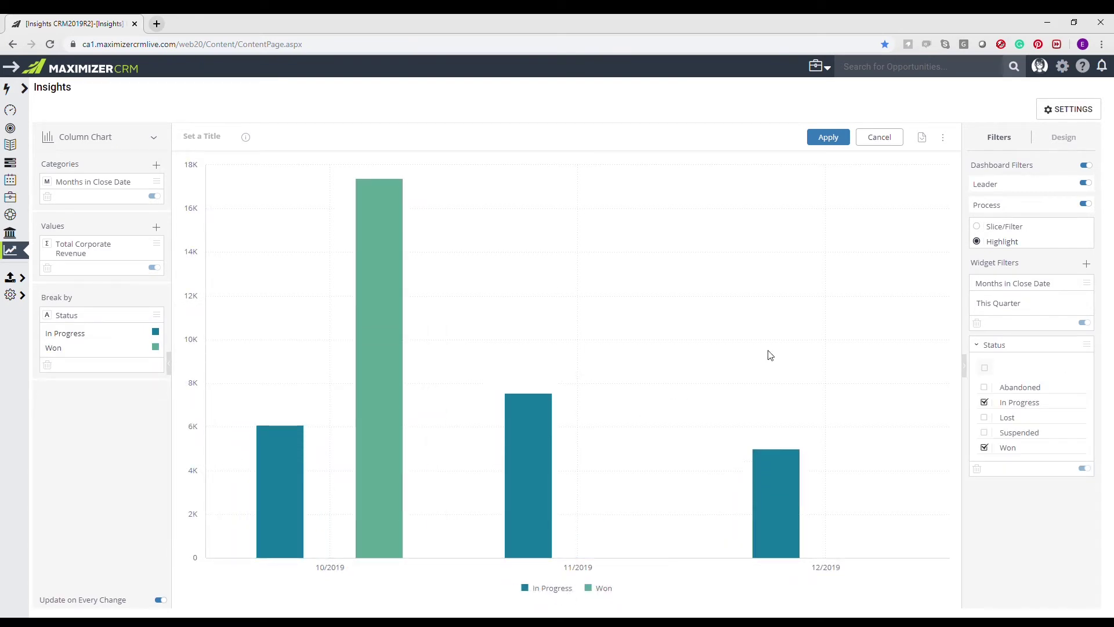
click(977, 345)
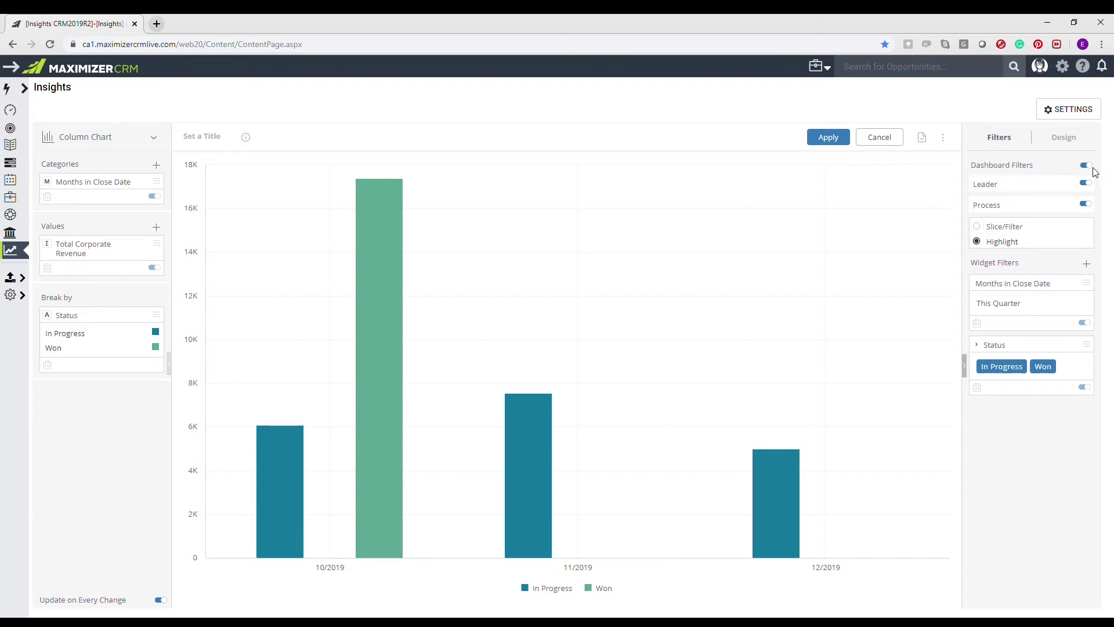
- Toggle the dashboard filters off and back on, and disable the Process filter for this widget
click(1092, 168)
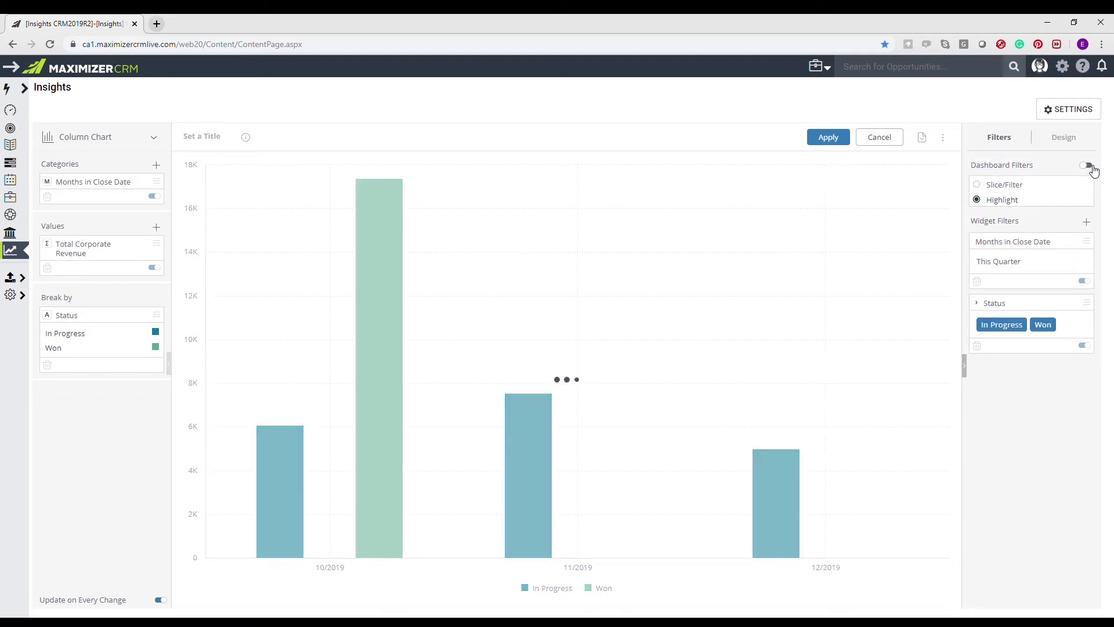
click(1093, 170)
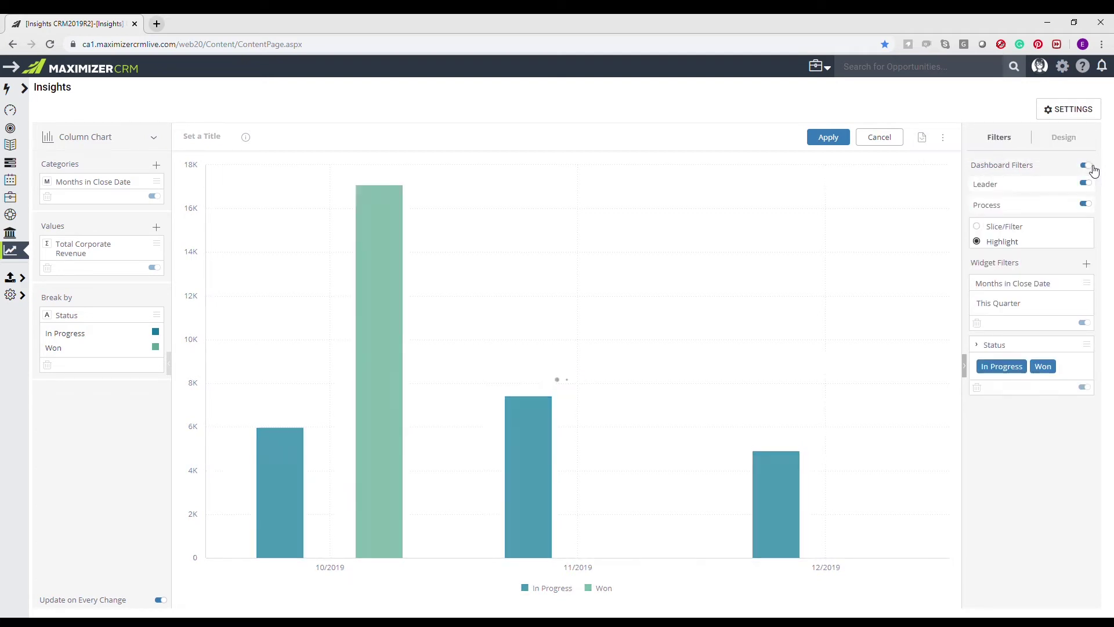
click(1085, 204)
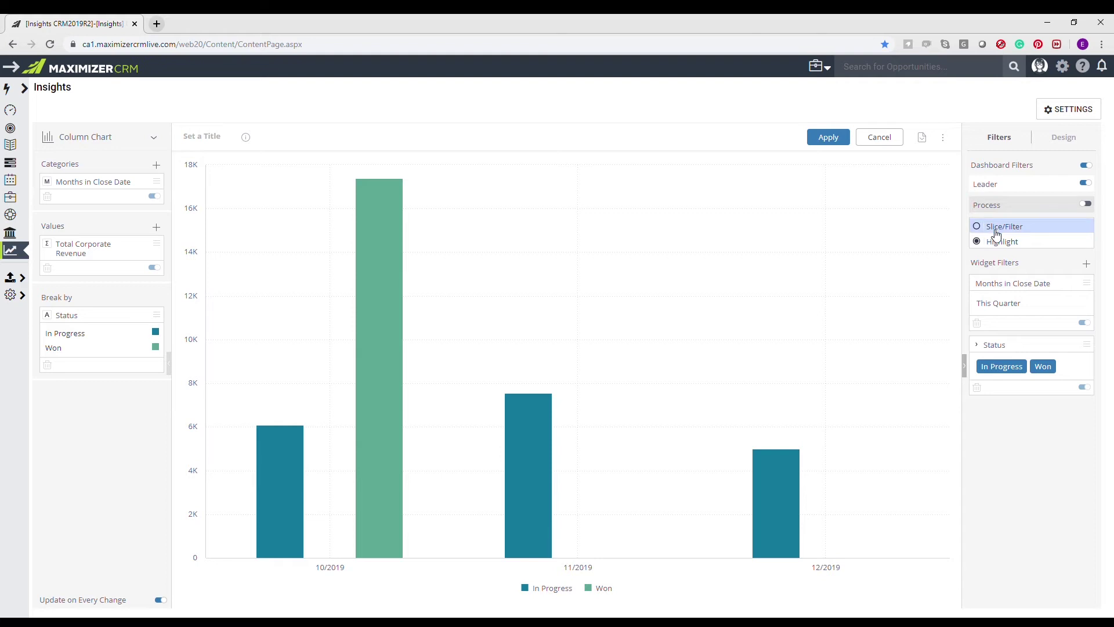
- Try the Slice/Filter mode for dashboard filters on the column chart, and return to Highlight
mouse_move(541, 410)
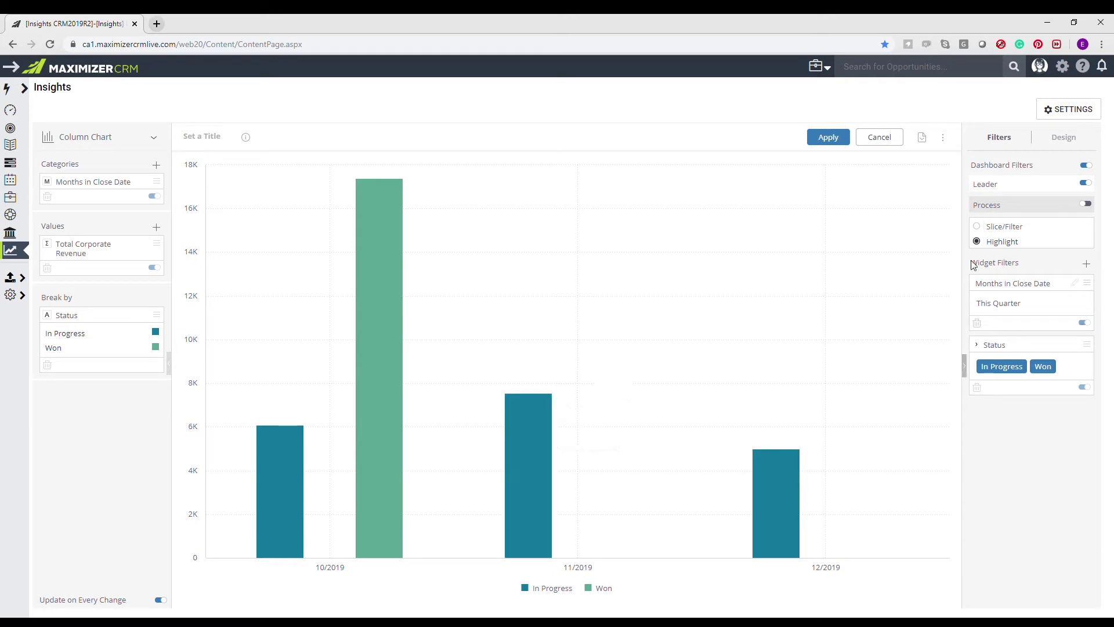
click(978, 227)
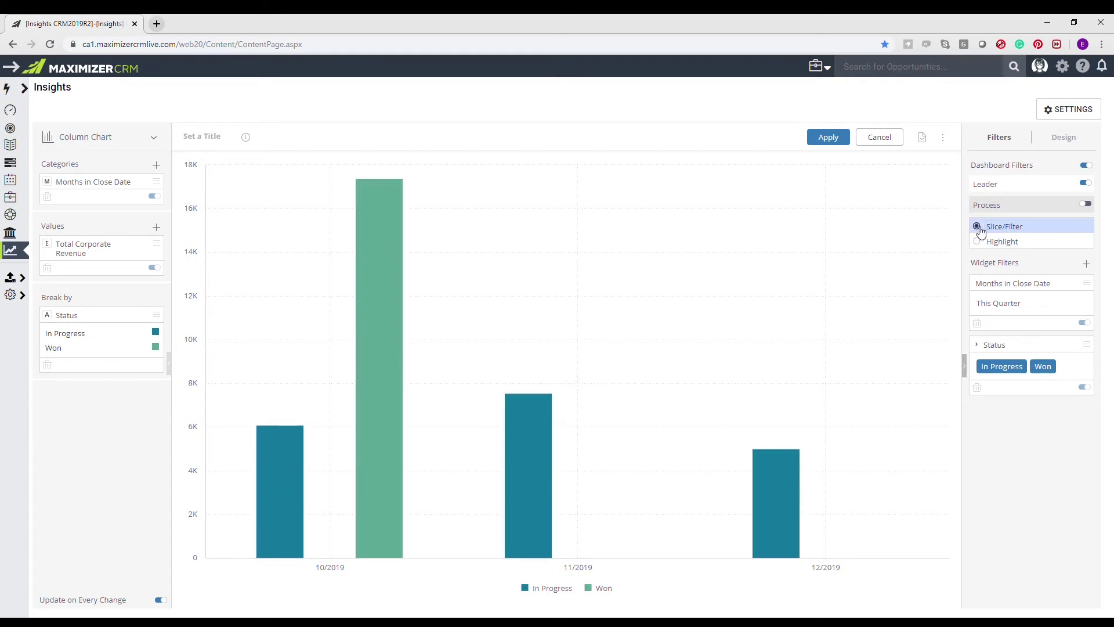
mouse_move(365, 299)
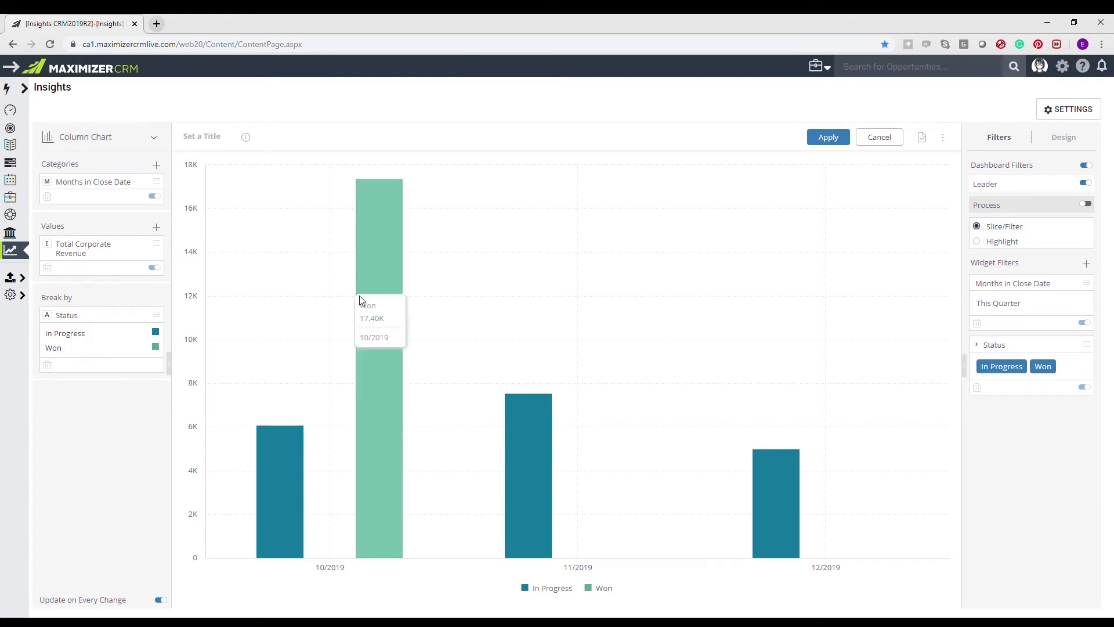
mouse_move(784, 546)
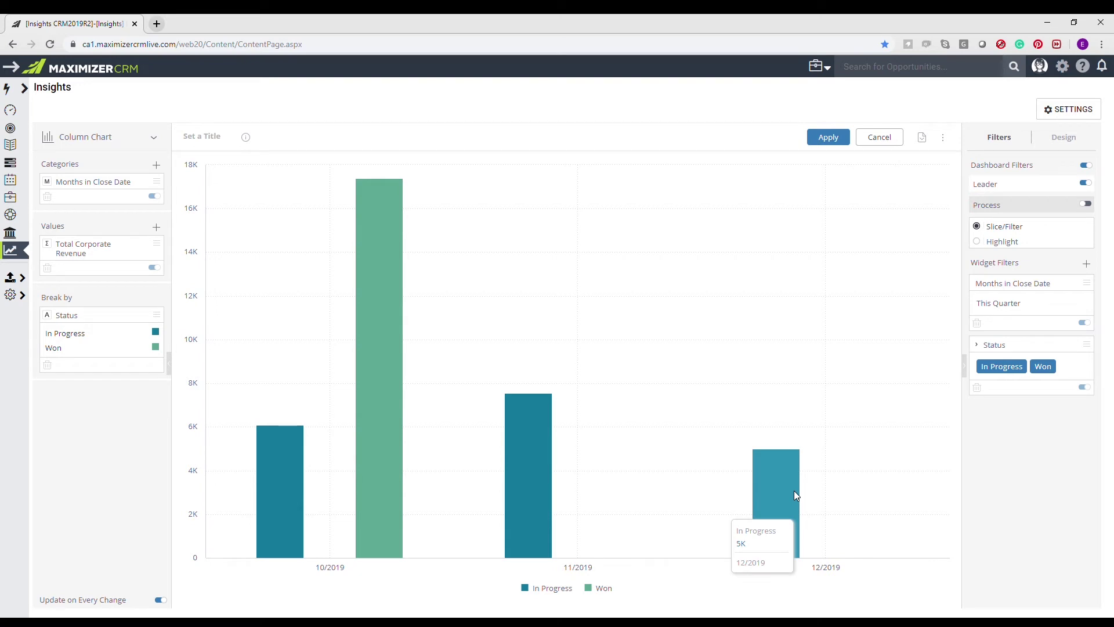
click(1010, 242)
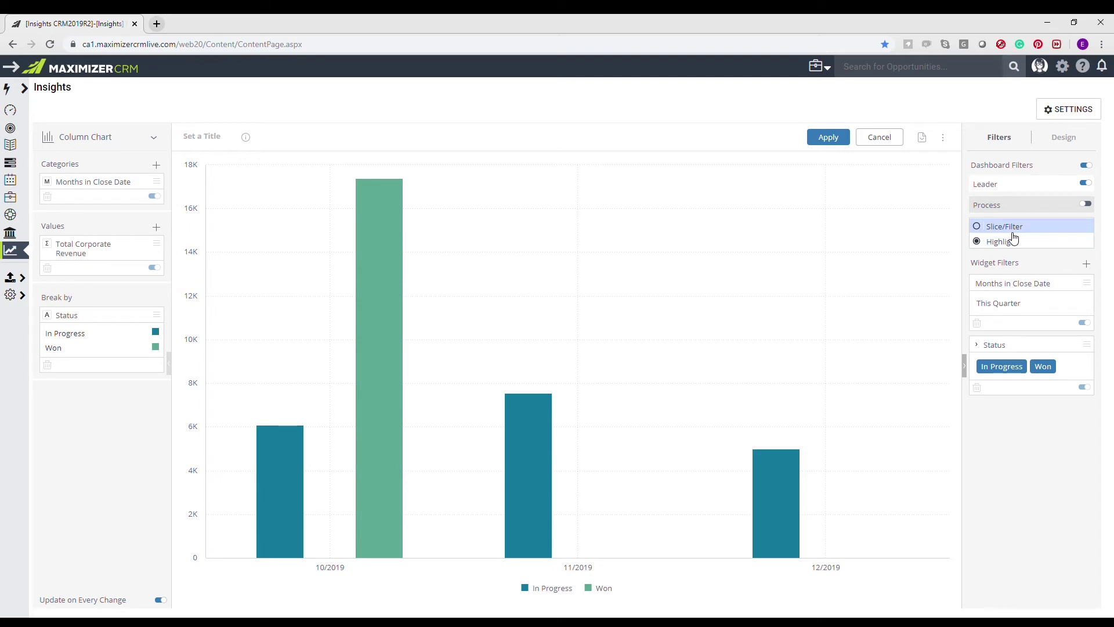
- Change the column chart's design to the Stacked column type and place its legend on the Left
click(1068, 142)
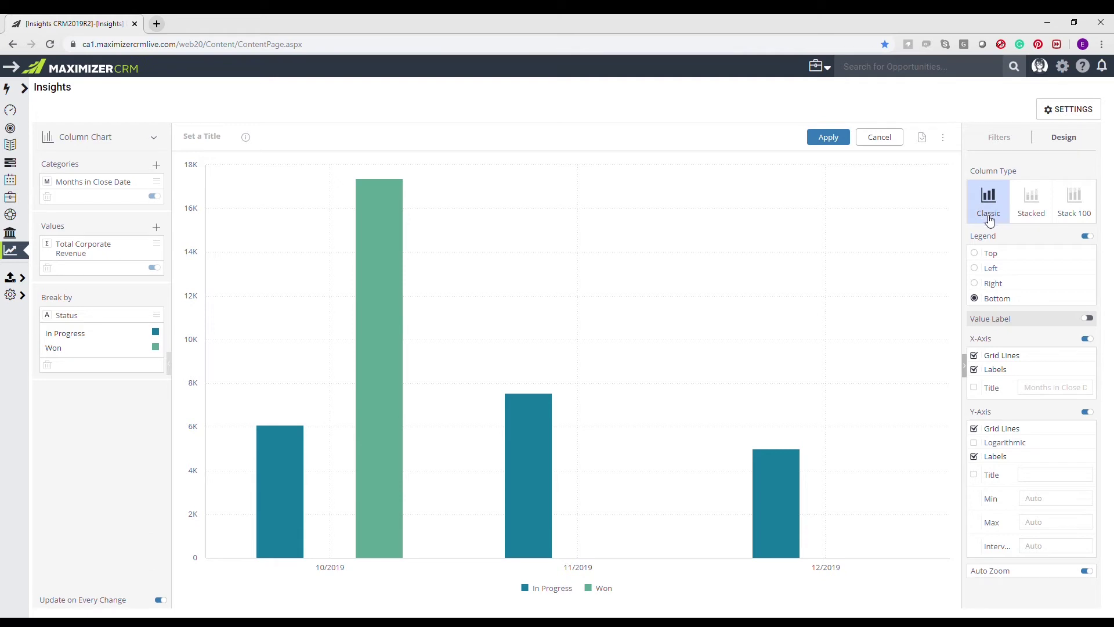
click(1033, 215)
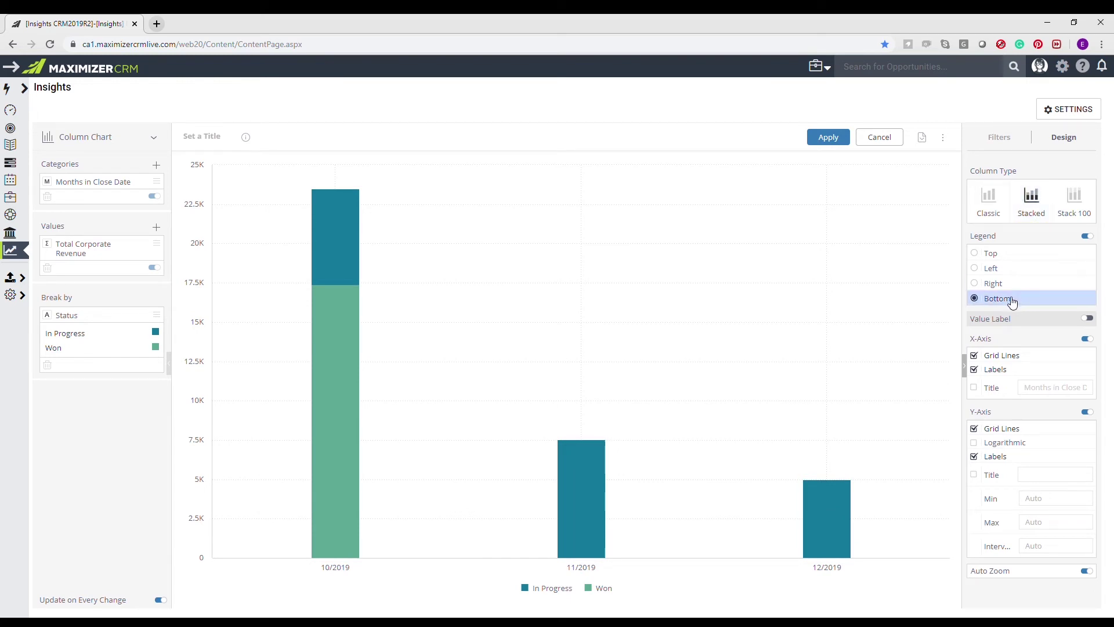
click(989, 270)
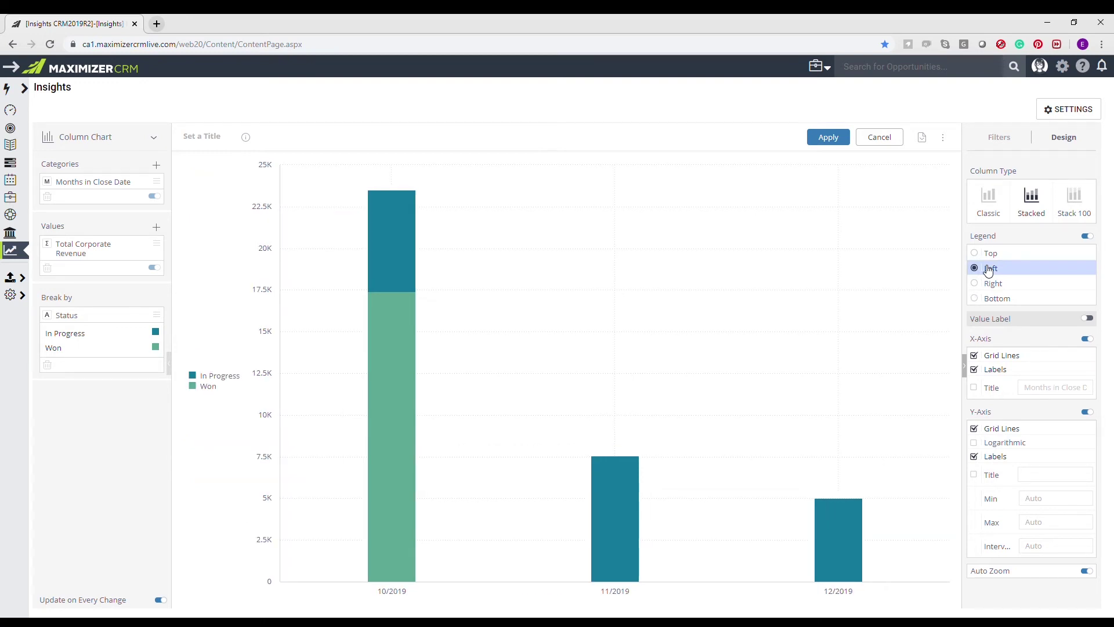
- Turn on value labels for the stacked columns, showing both Relative values and Total values
click(1091, 319)
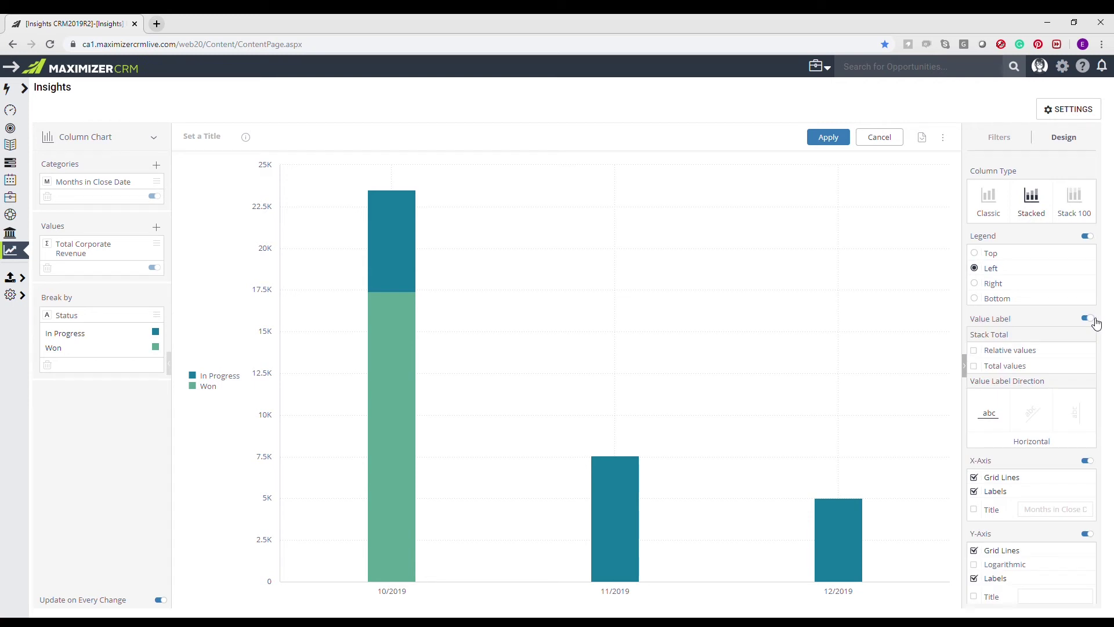
click(1000, 356)
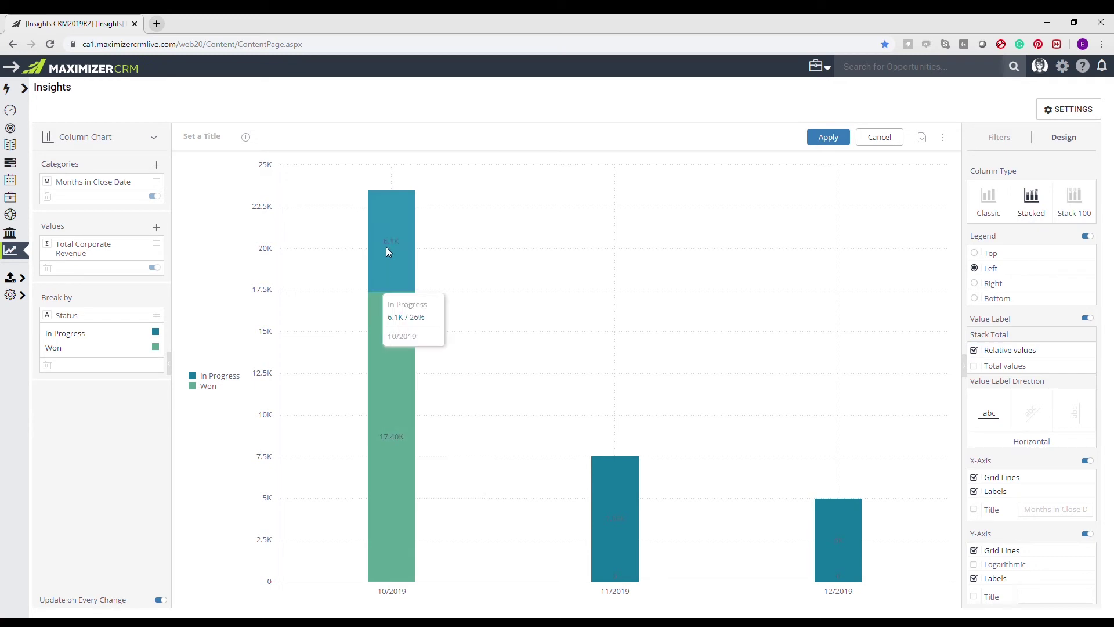
click(1016, 366)
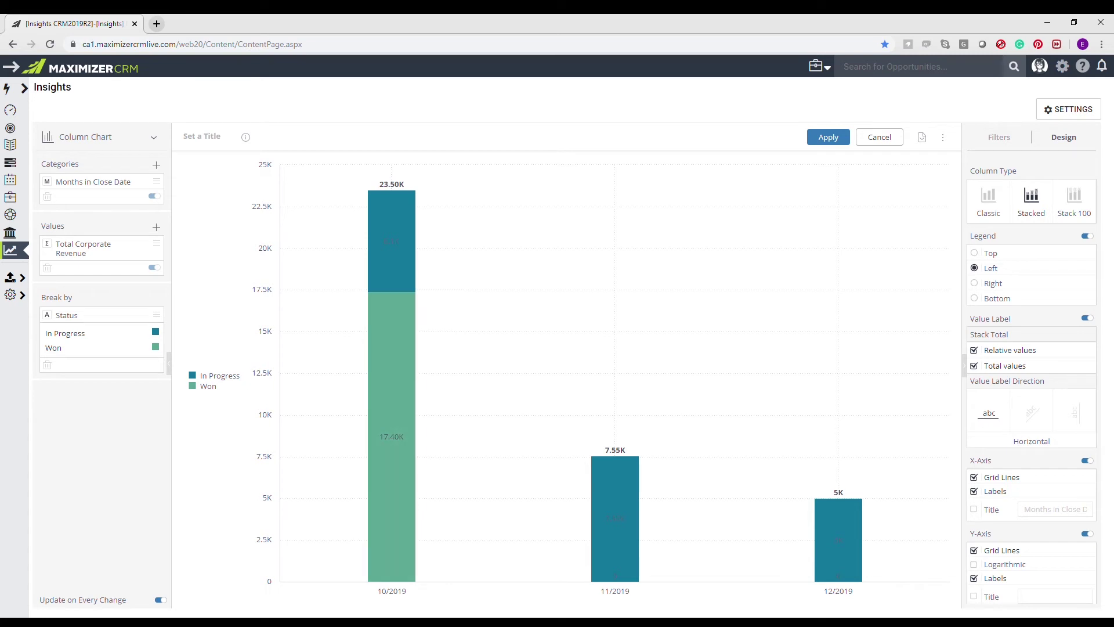
- Hide the X-axis grid lines and show the X-axis title on the chart
scroll(1081, 475, down, 2)
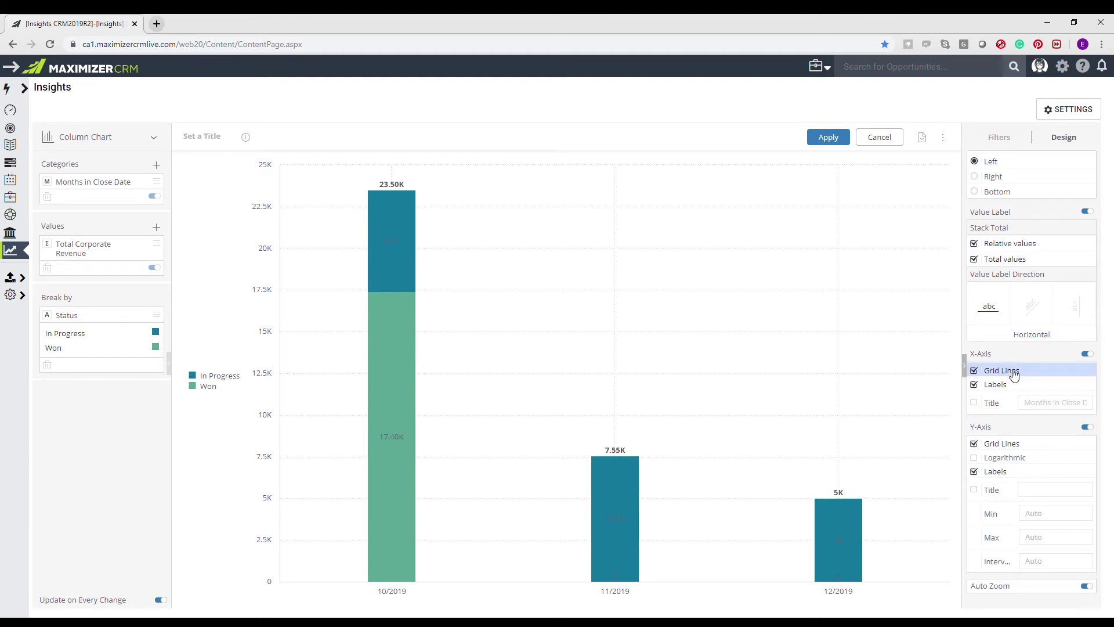
click(975, 403)
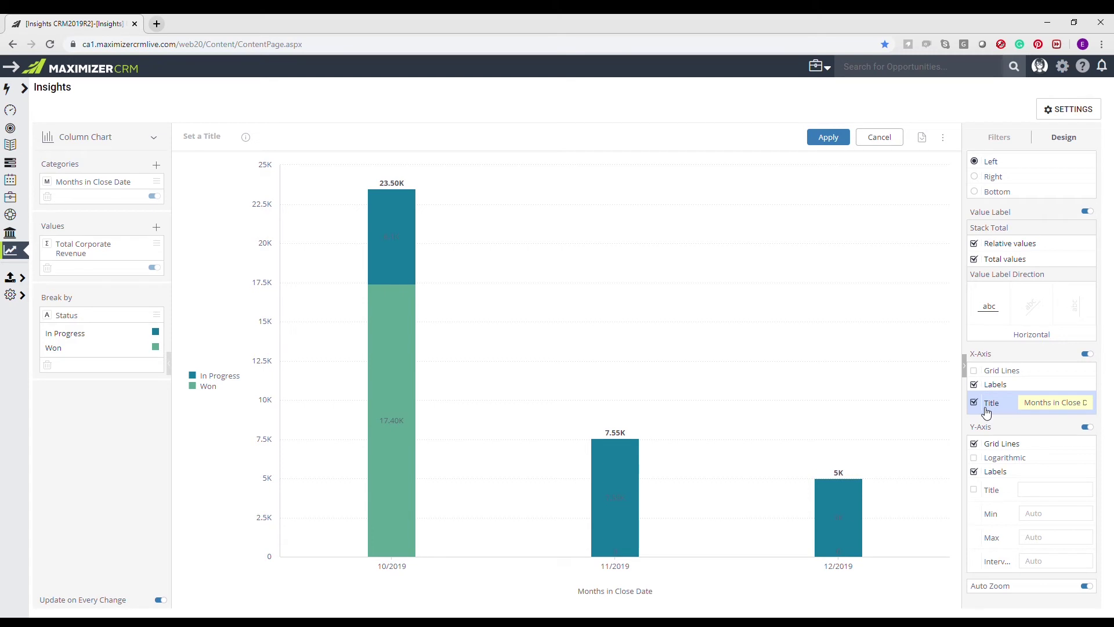
scroll(1043, 371, up, 2)
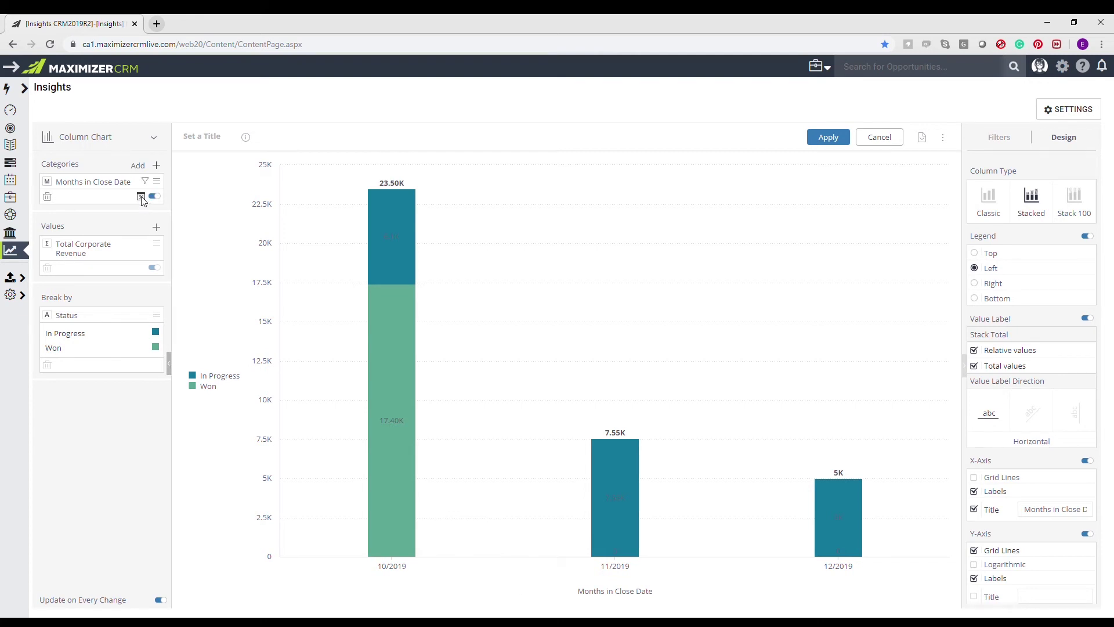
- Set the date format of Months in Close Date to the full month and year style, February 1970
click(141, 198)
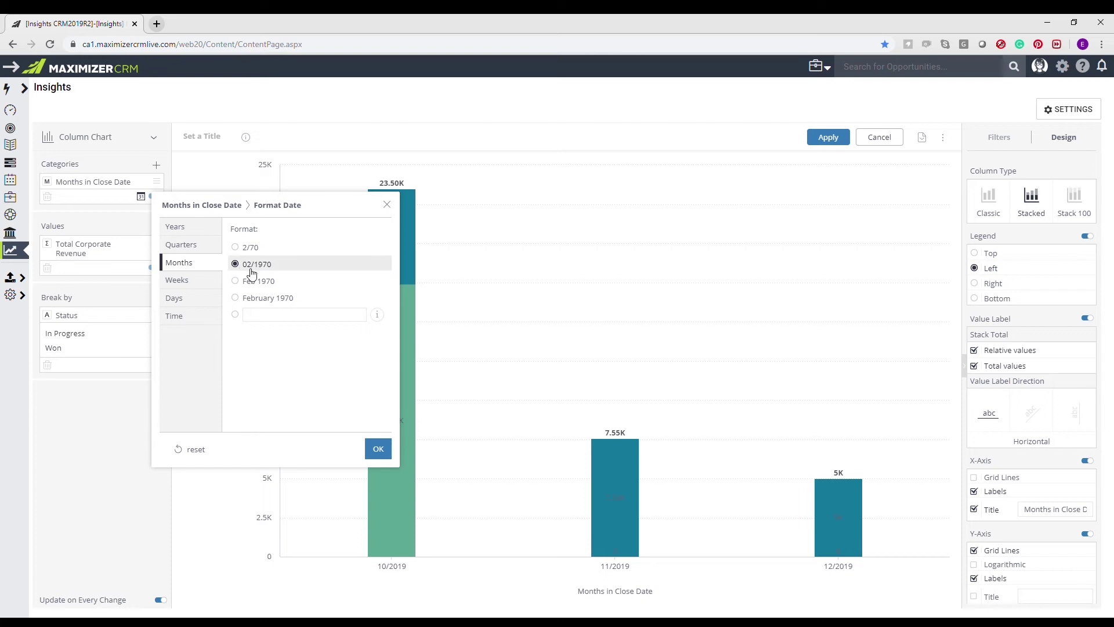
click(244, 299)
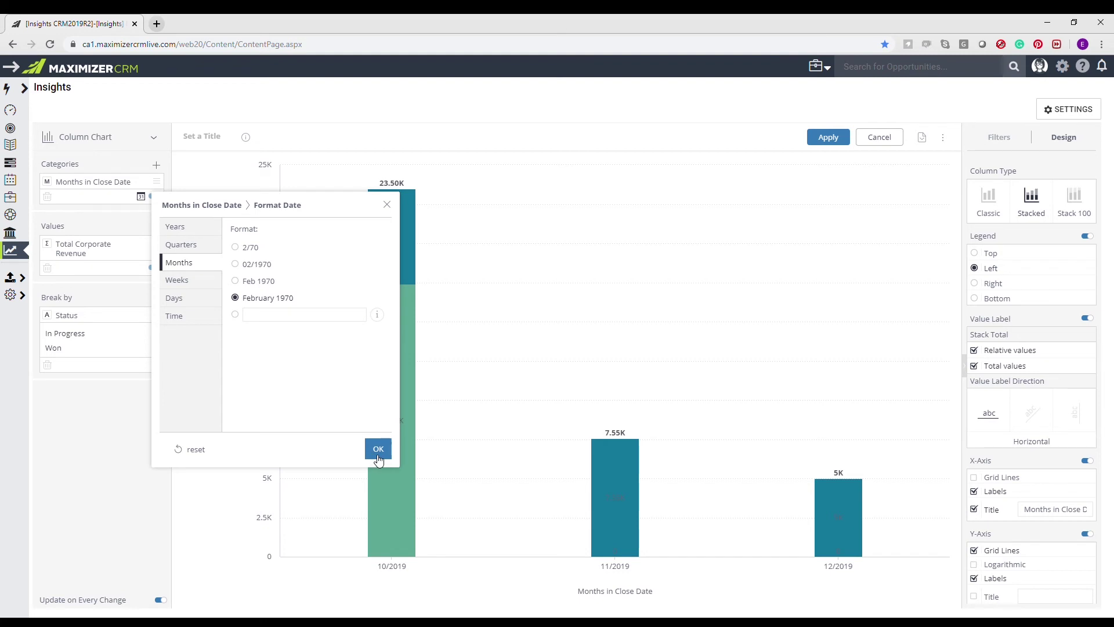
click(378, 450)
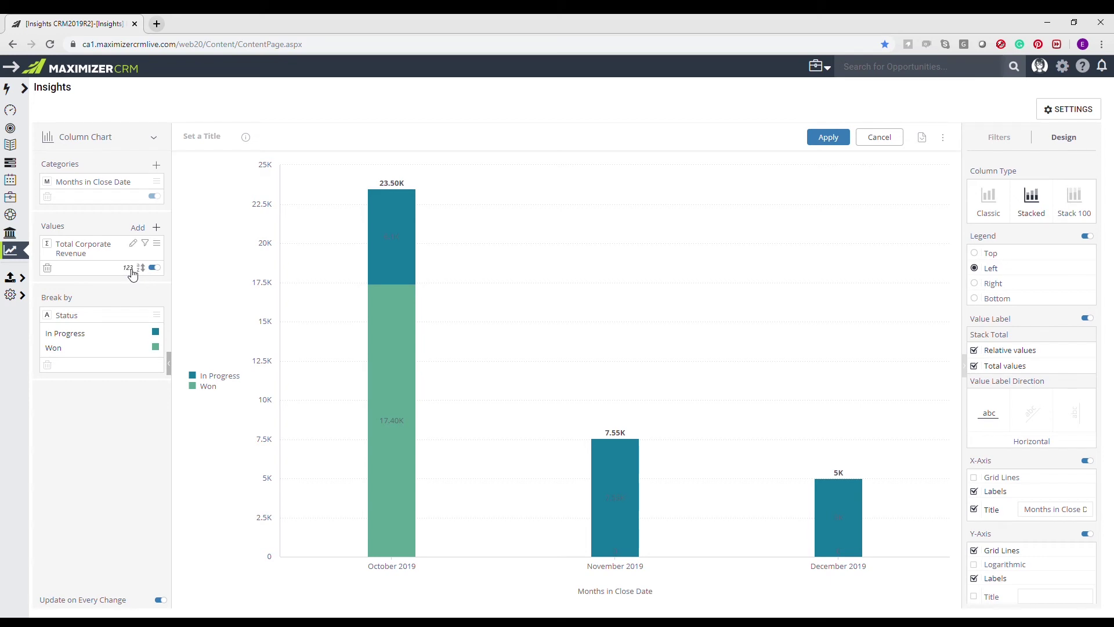
- Format Total Corporate Revenue as dollar currency with 0 decimal places and without the 1K abbreviation
click(129, 269)
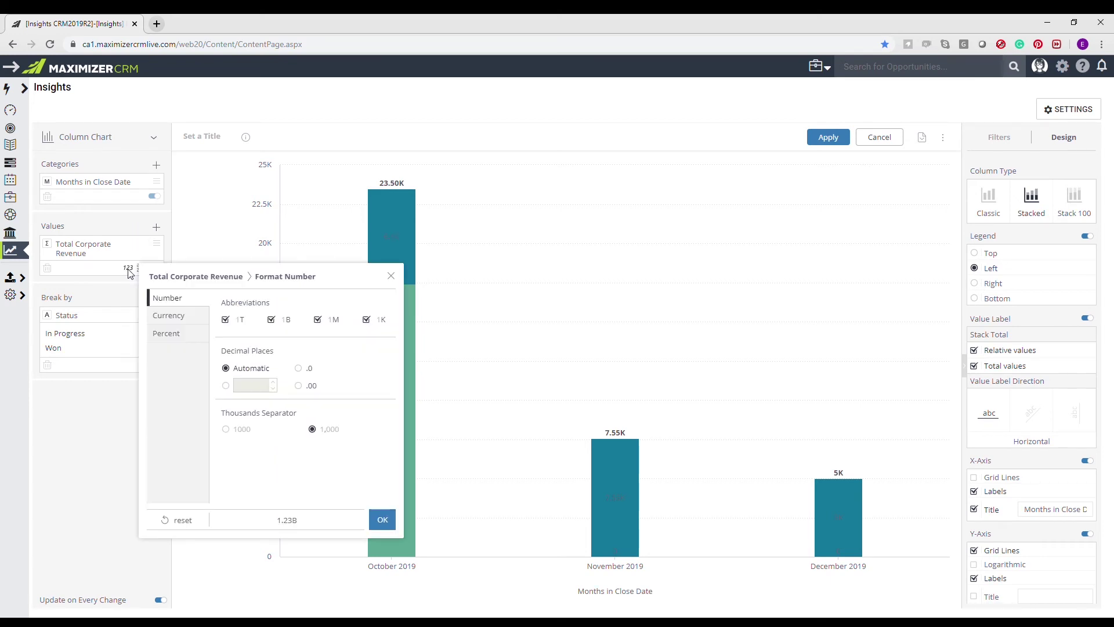
click(168, 321)
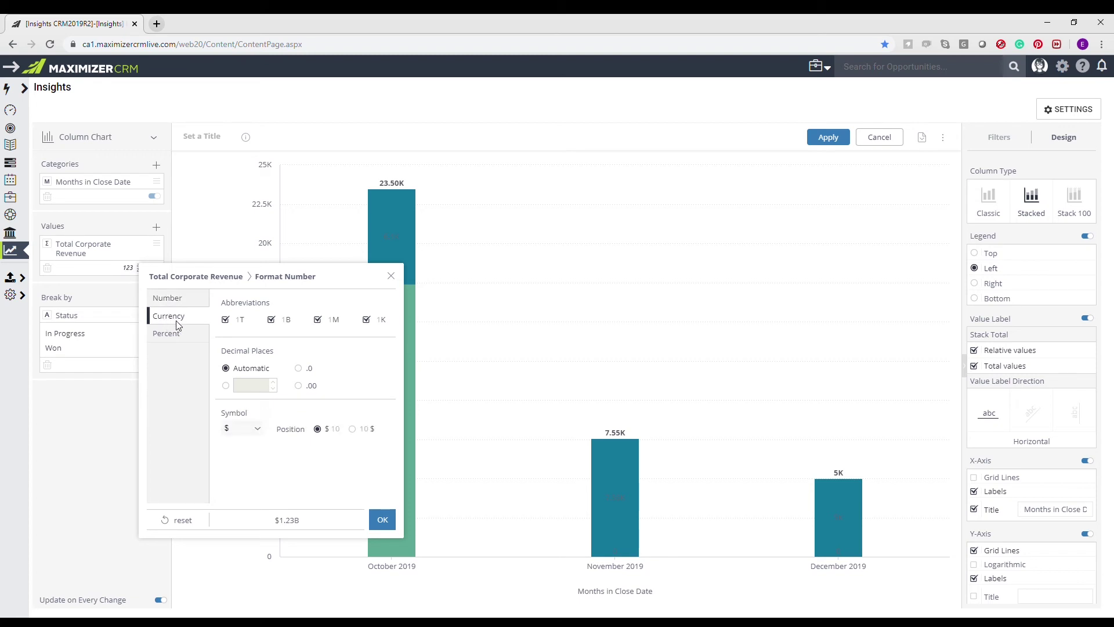
click(226, 385)
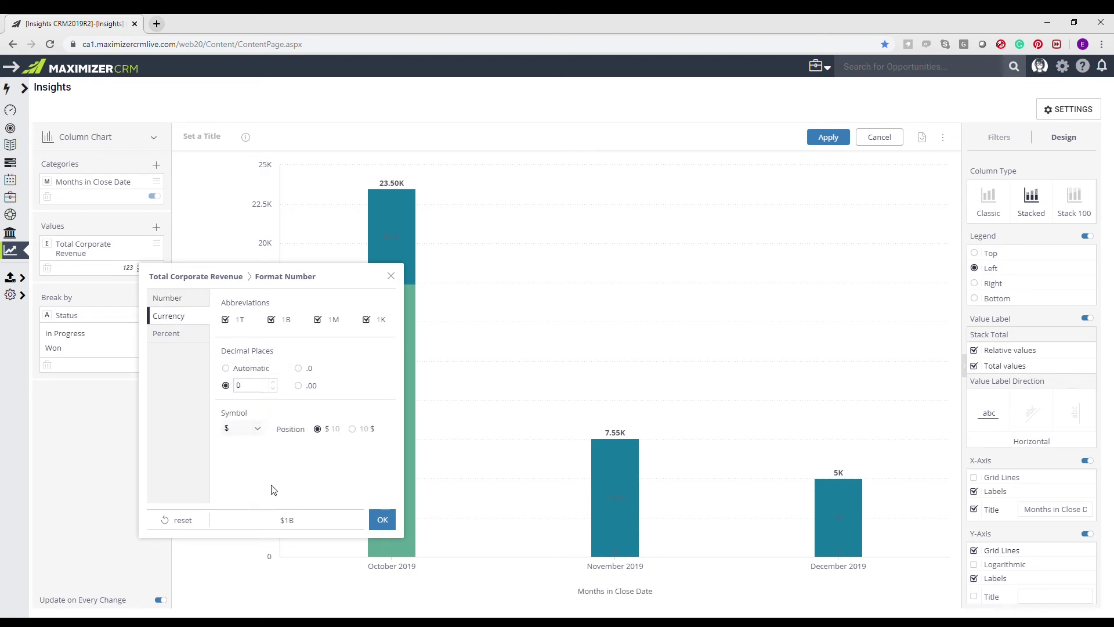
click(367, 319)
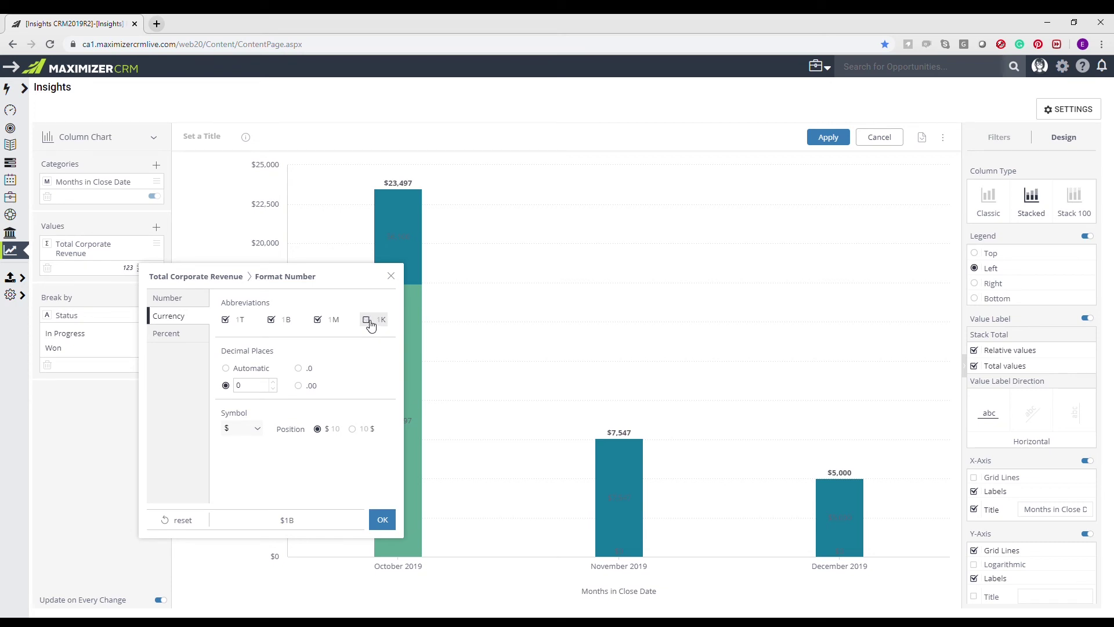
click(383, 520)
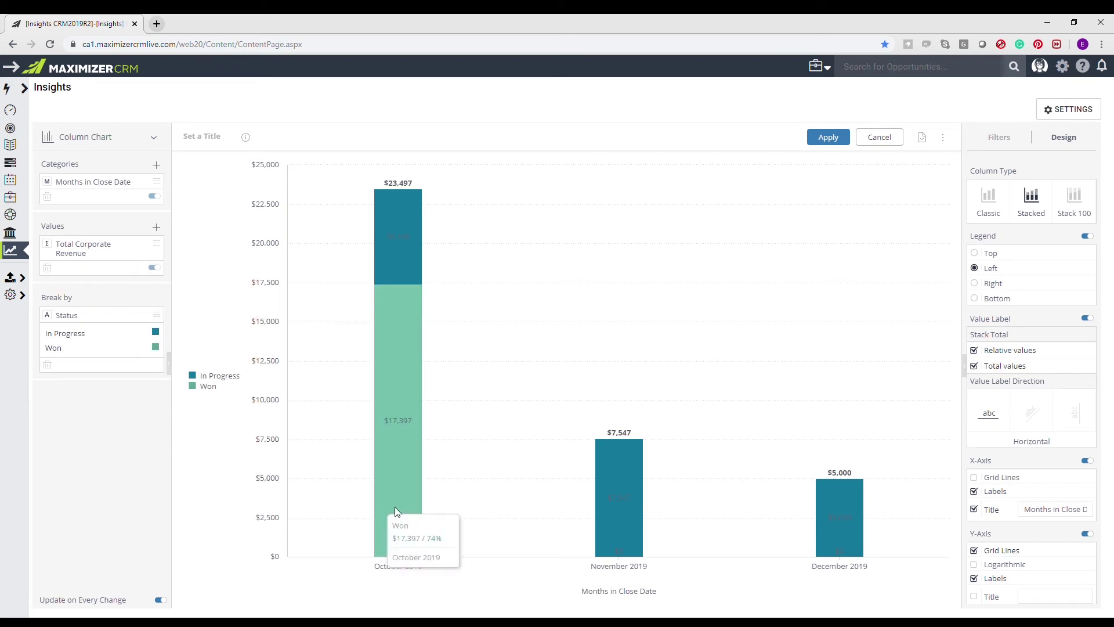
- Disable "Widget affects dashboard filters" and "Enable Drill to Anywhere" for the column chart widget
click(945, 141)
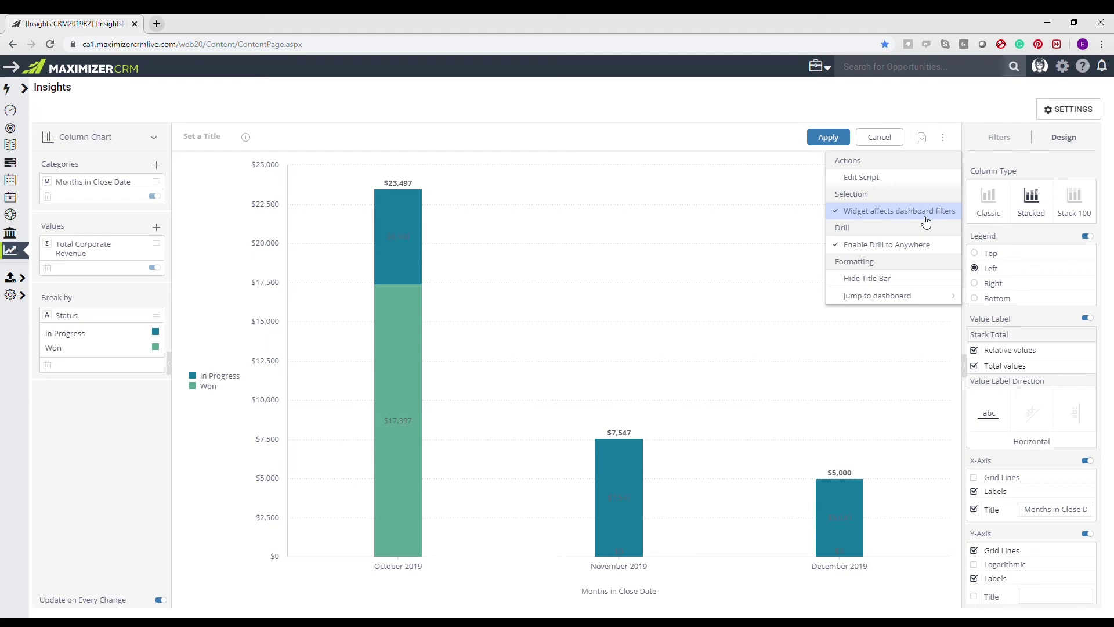
click(1001, 139)
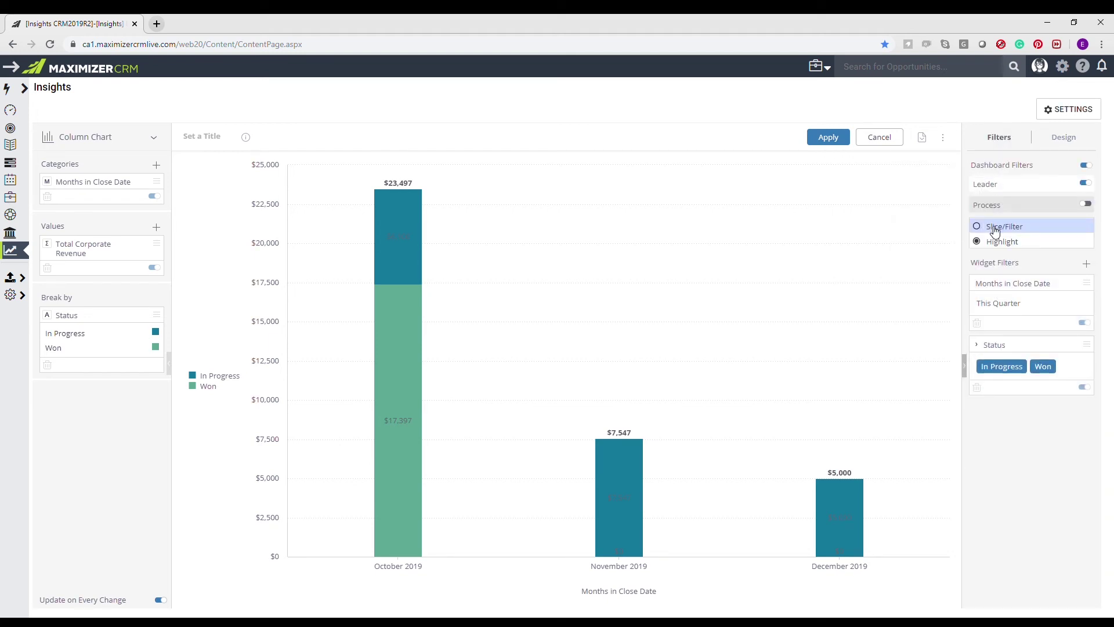
click(943, 140)
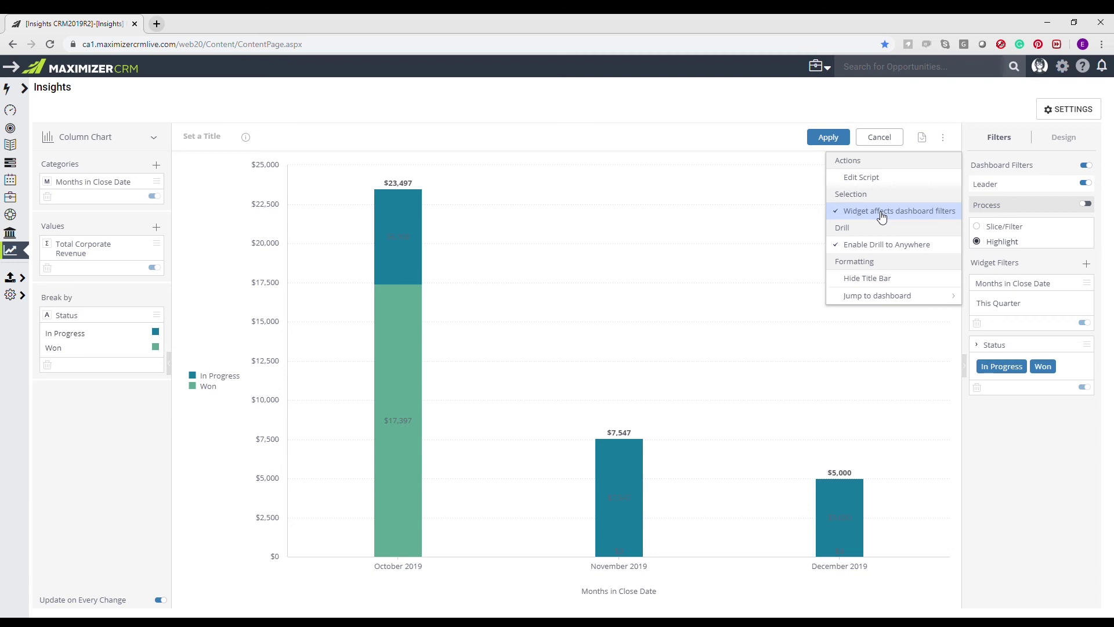
click(839, 211)
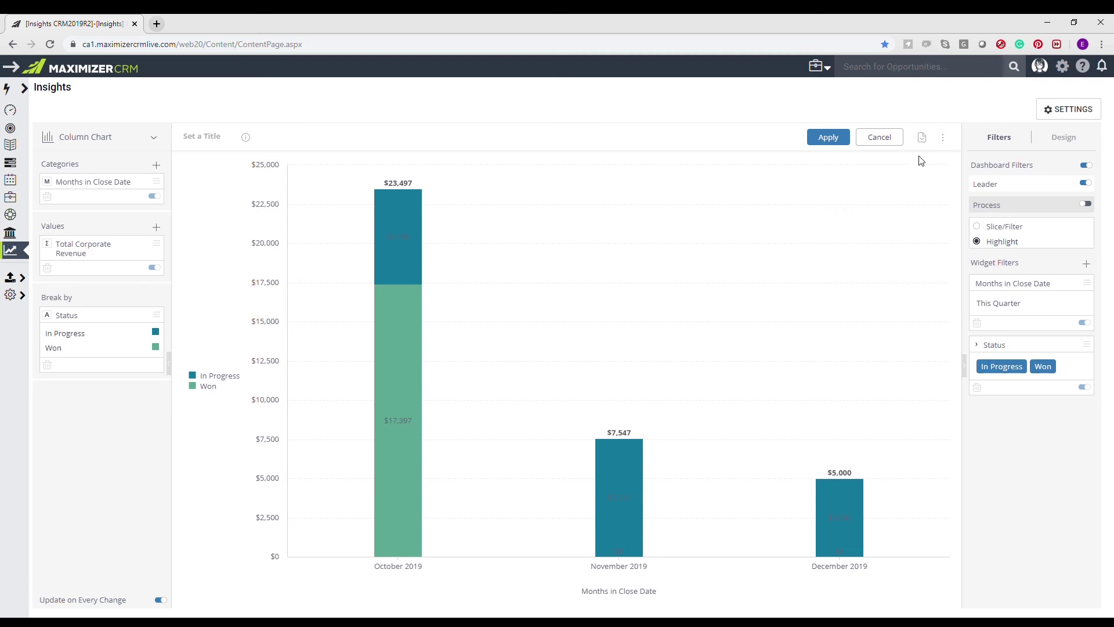
click(943, 138)
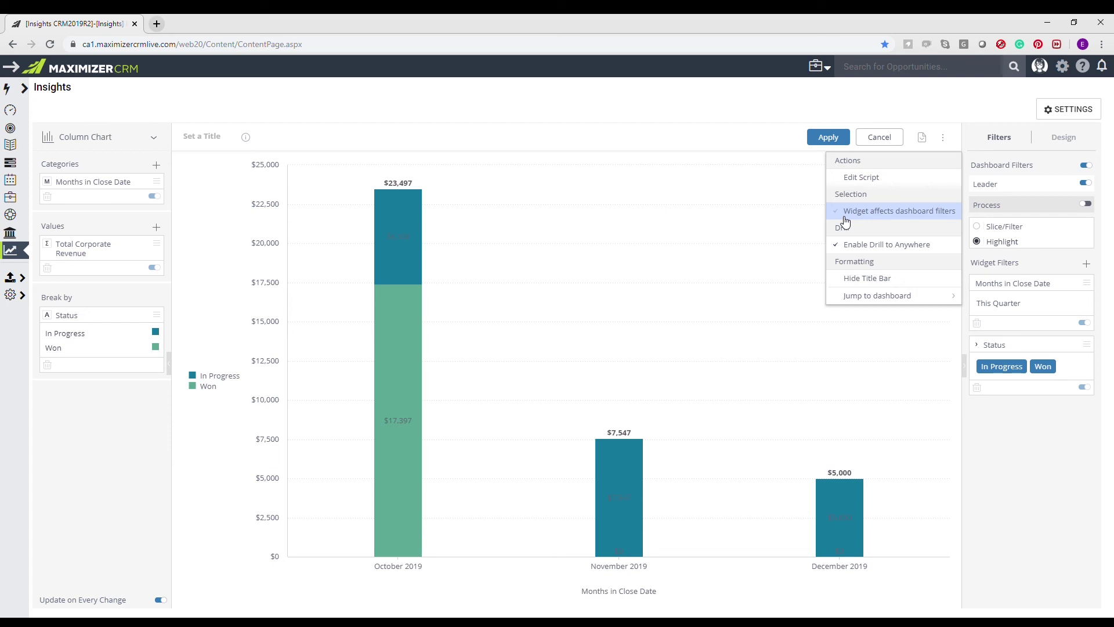
click(832, 246)
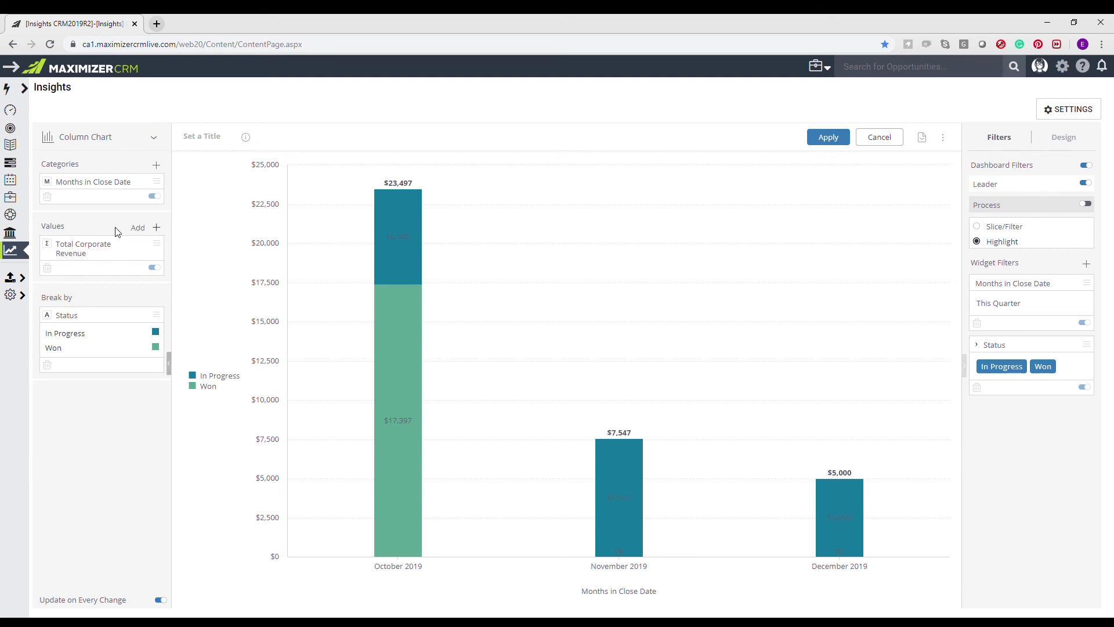
- Enable click through on the Total Corporate Revenue value and apply the widget to the dashboard
click(157, 244)
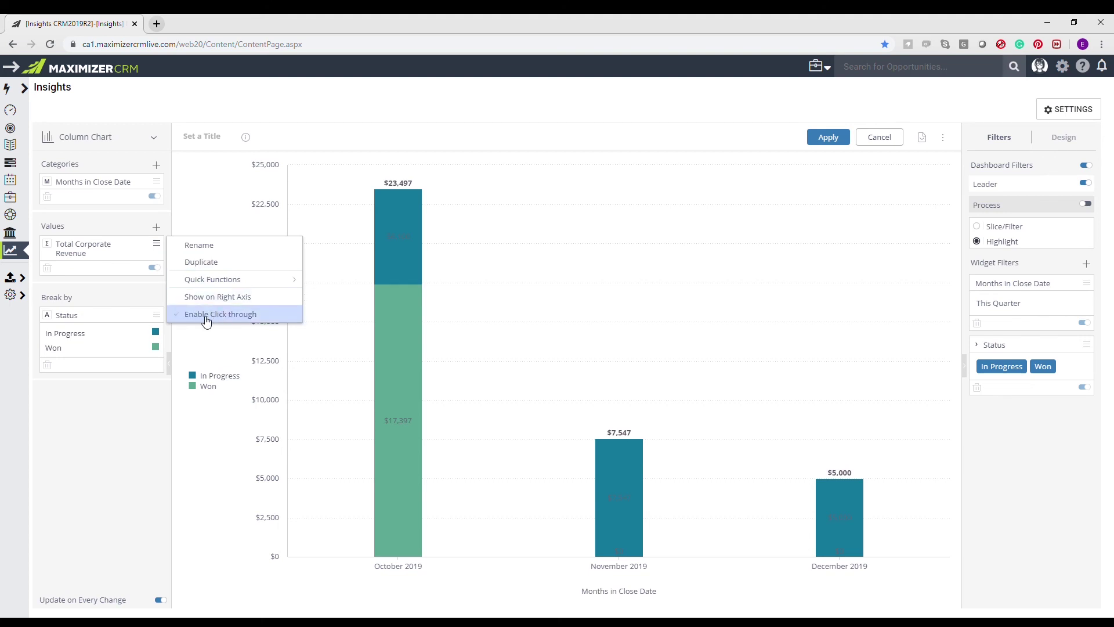
click(181, 318)
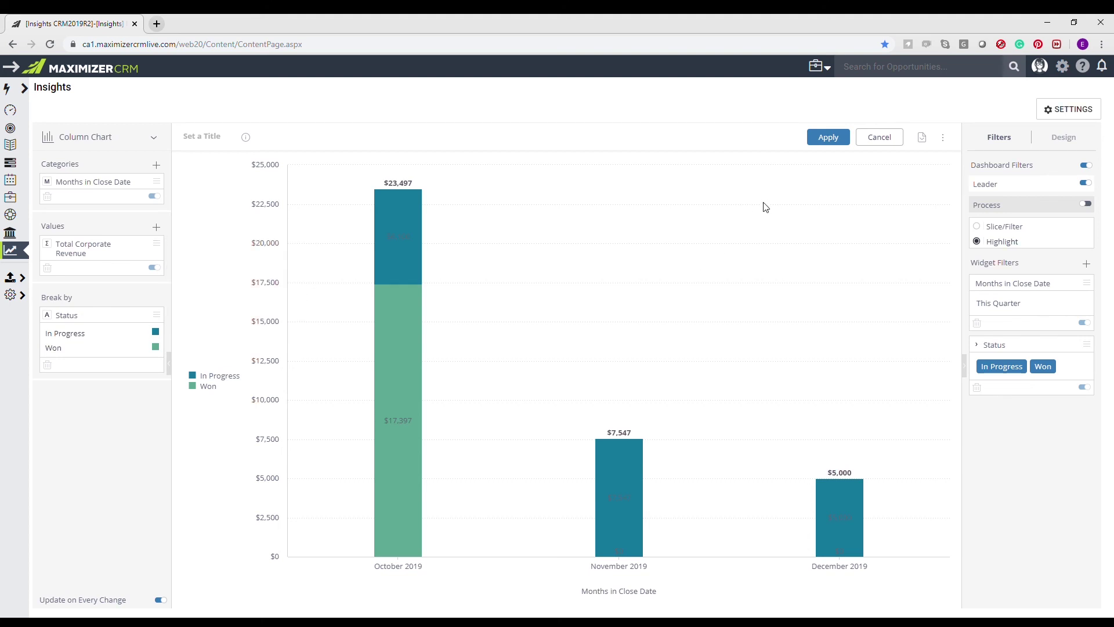
click(844, 147)
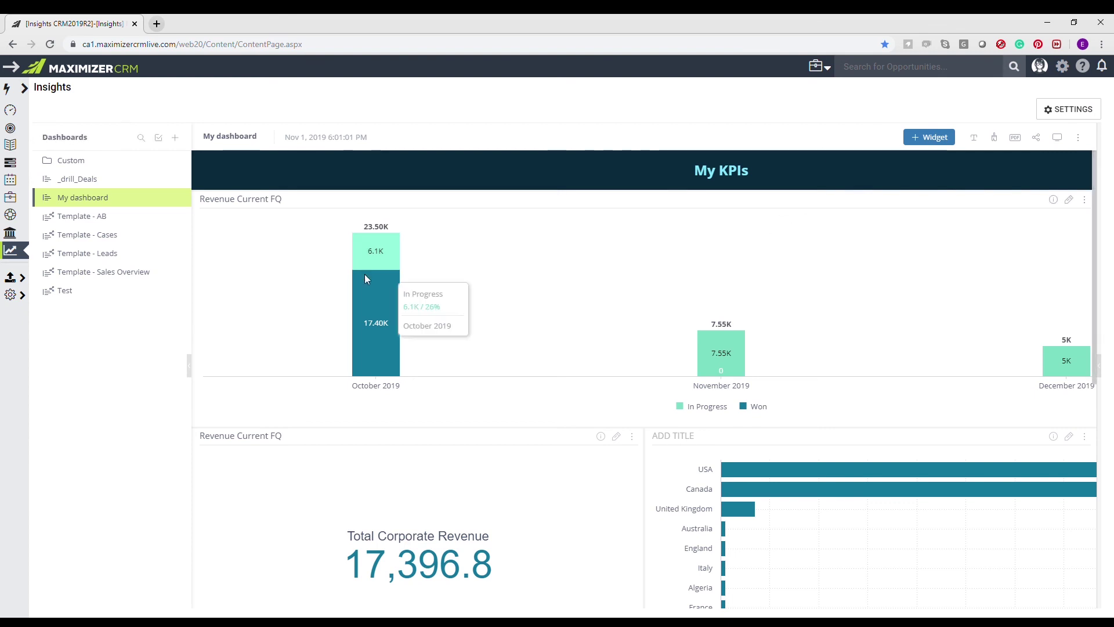
- Title the new column chart widget at the end of the dashboard "Current Quarter"
scroll(361, 266, down, 6)
scroll(410, 345, down, 2)
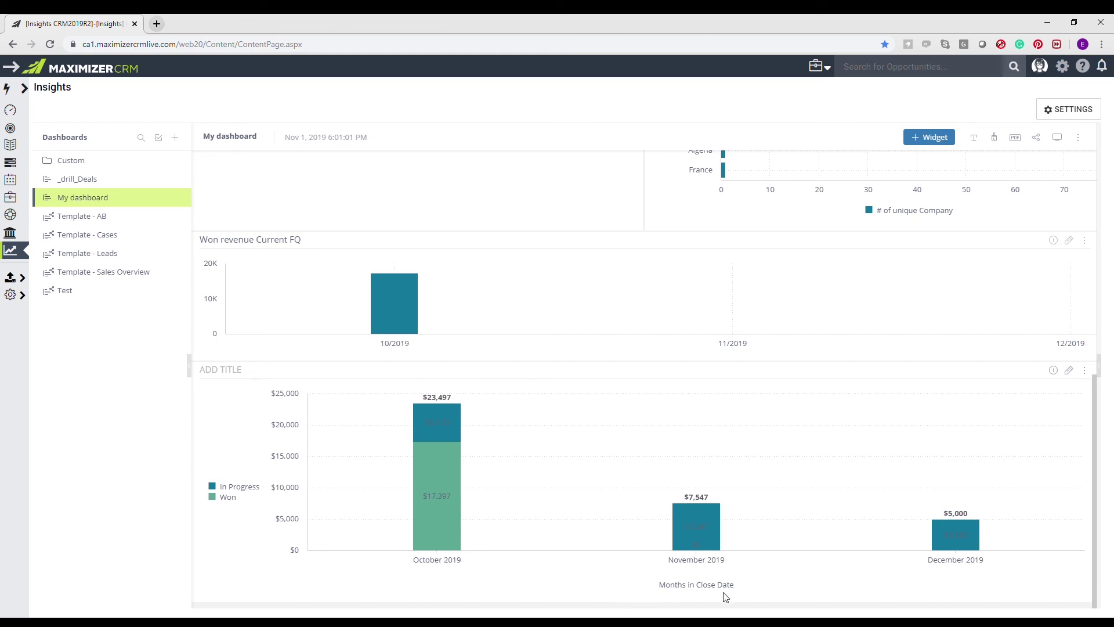
click(231, 374)
text(Current Quarter)
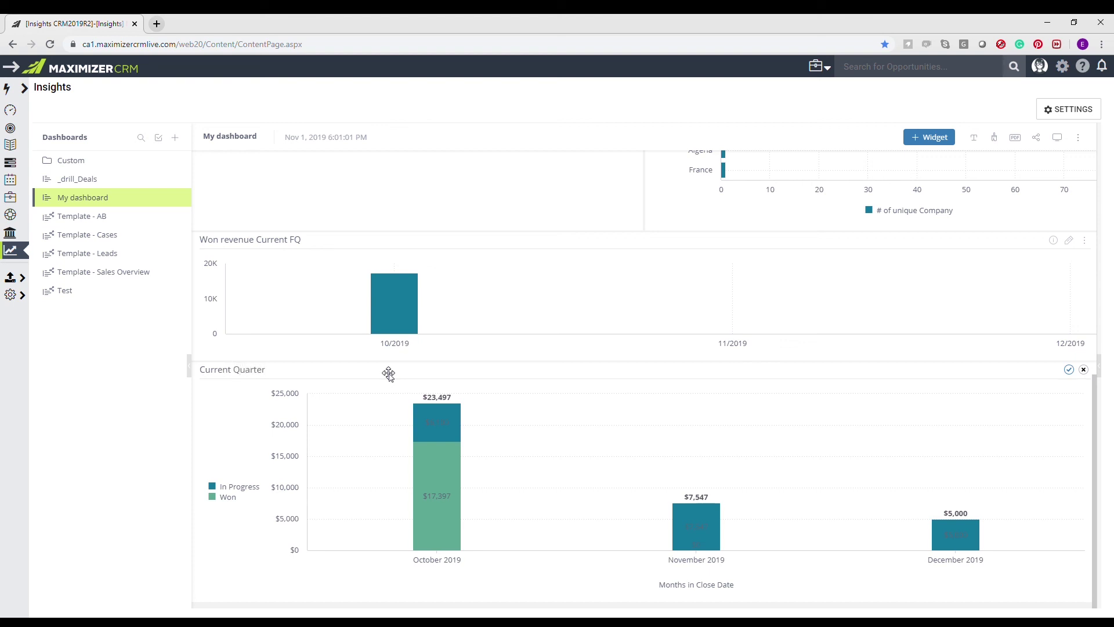
click(1069, 370)
- Click through from the October 2019 In Progress segment of the Current Quarter chart to its underlying opportunities
mouse_move(451, 427)
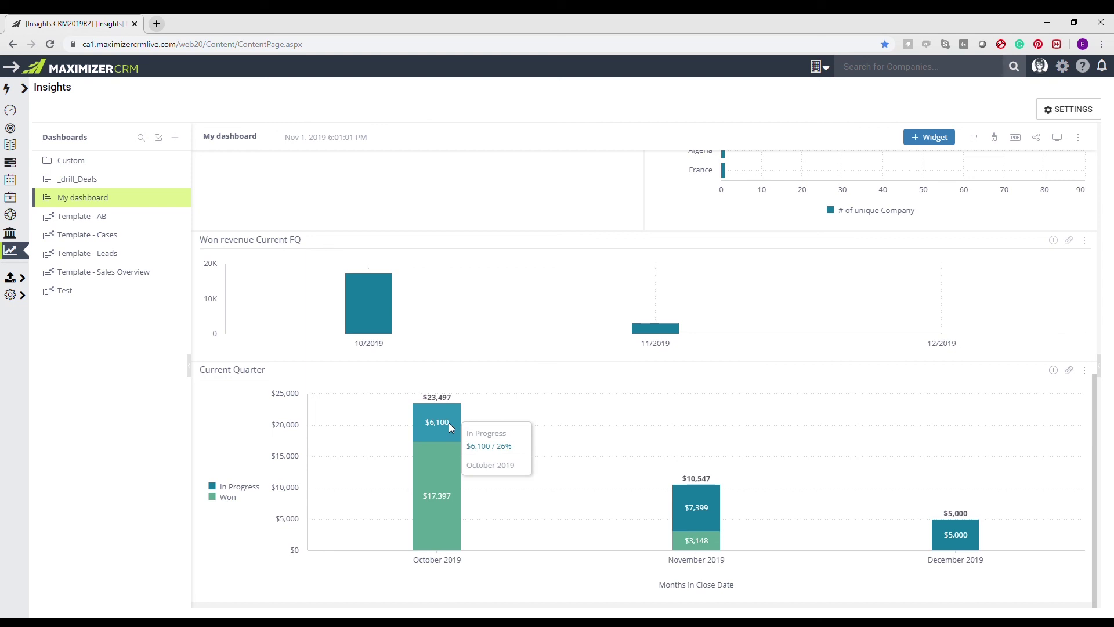
click(449, 423)
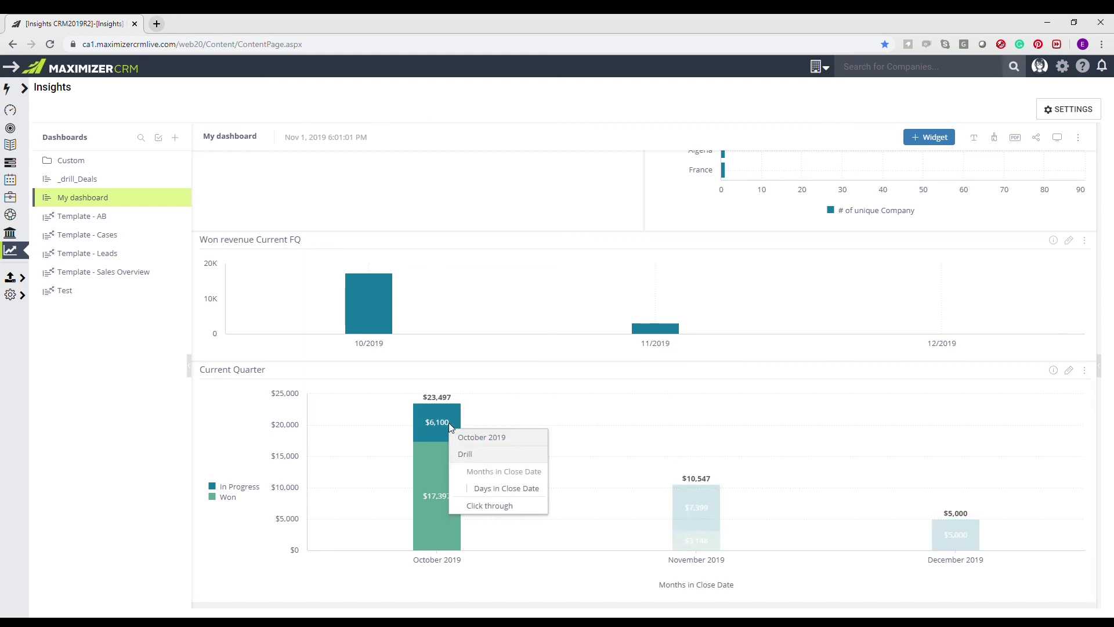
click(491, 508)
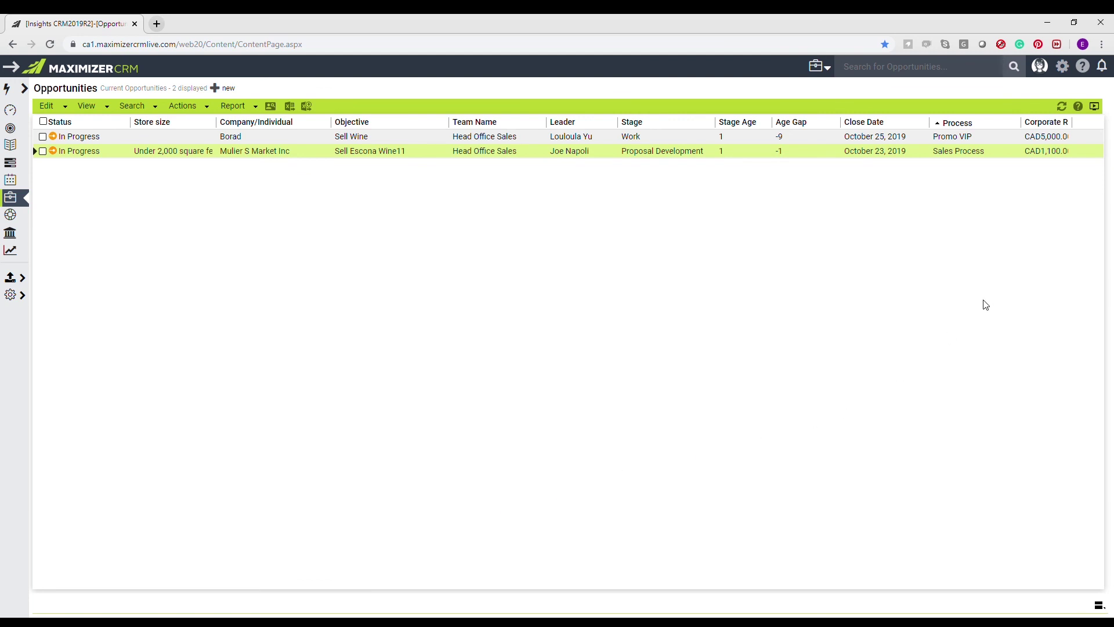
- Select the Borad "Sell Wine" opportunity, show its Details in the Adjustable layout, and open the record for editing
click(1062, 139)
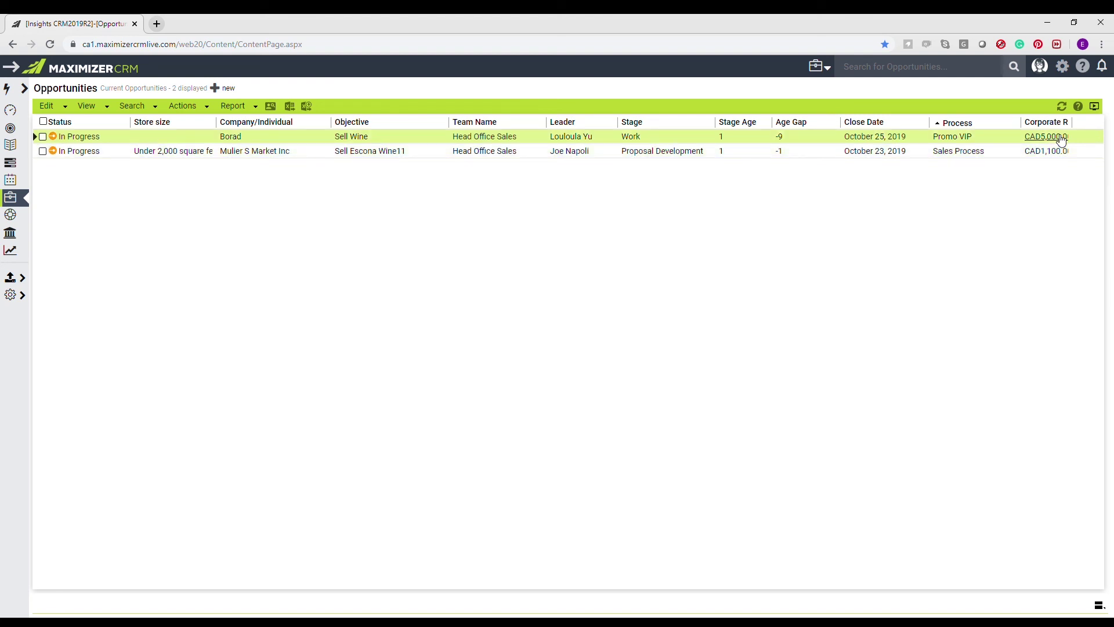
click(1099, 605)
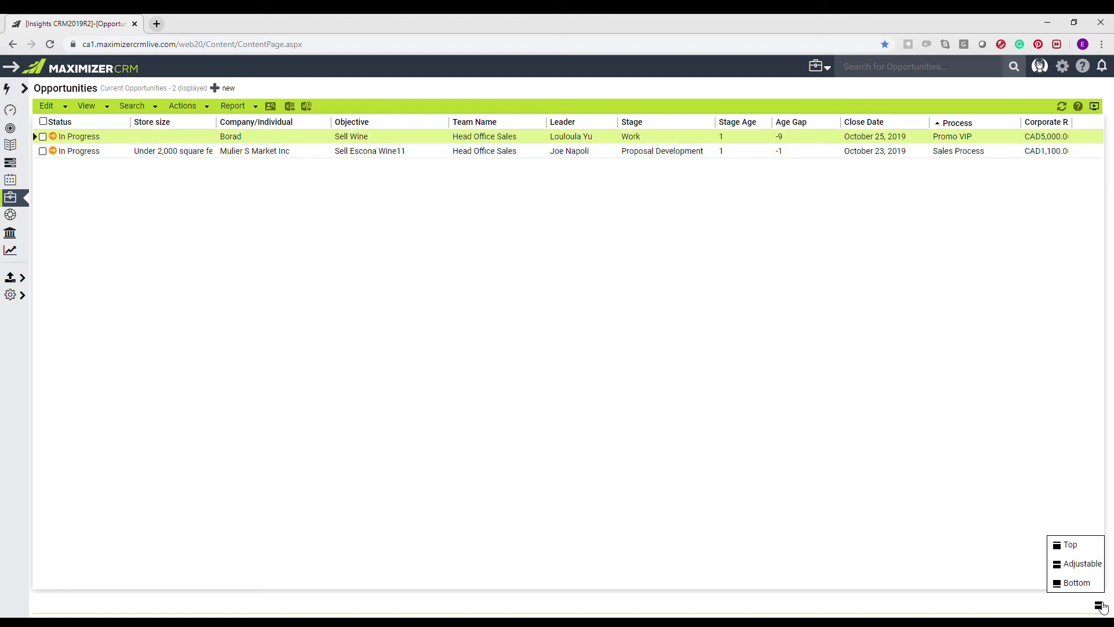
click(1077, 565)
click(50, 386)
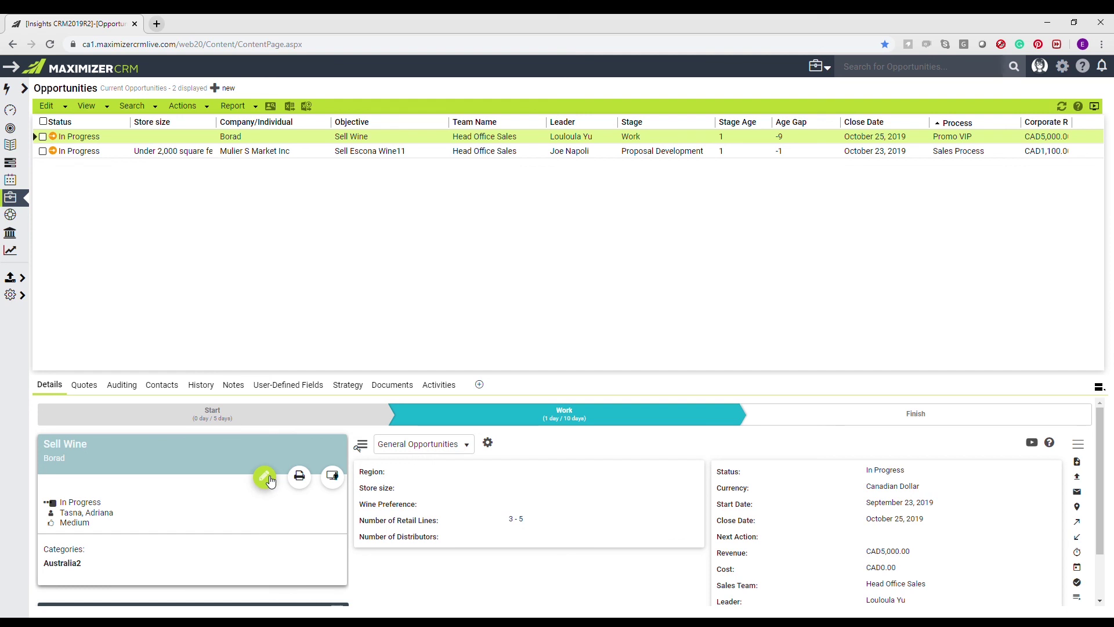
click(264, 478)
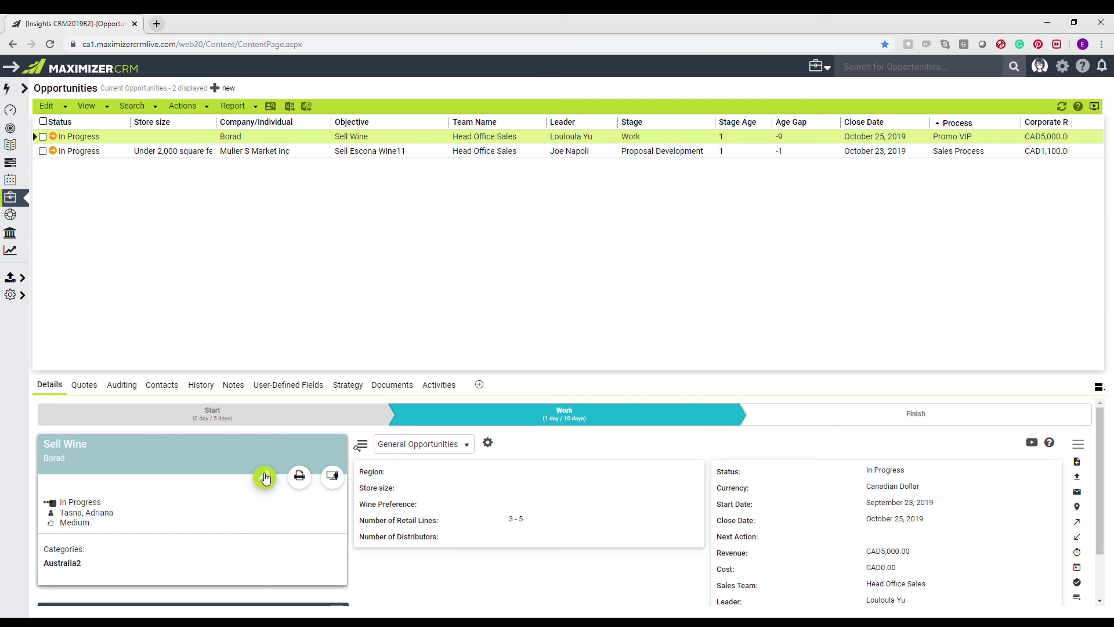